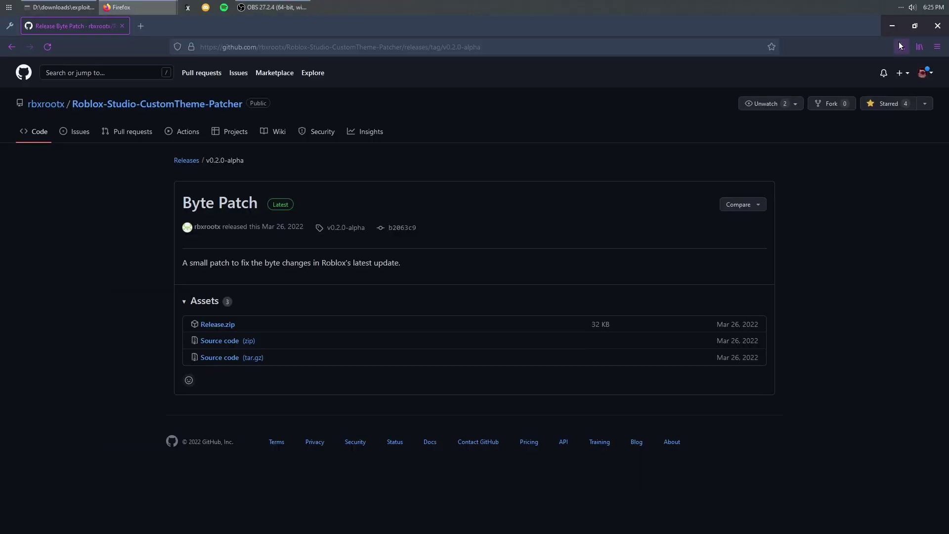
Download Release.zip from the Byte Patch release into the installers folder, replacing the existing copy, and open the archive.
click(901, 45)
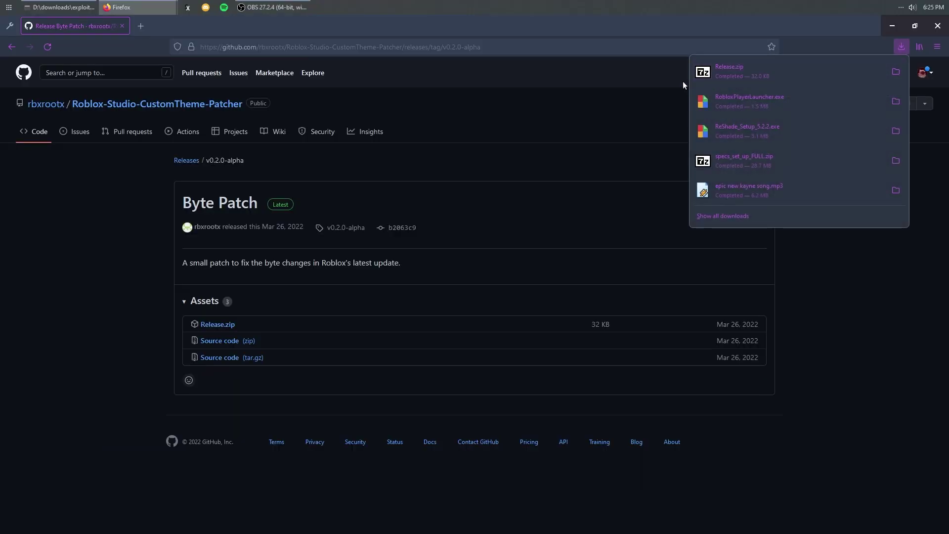
click(230, 326)
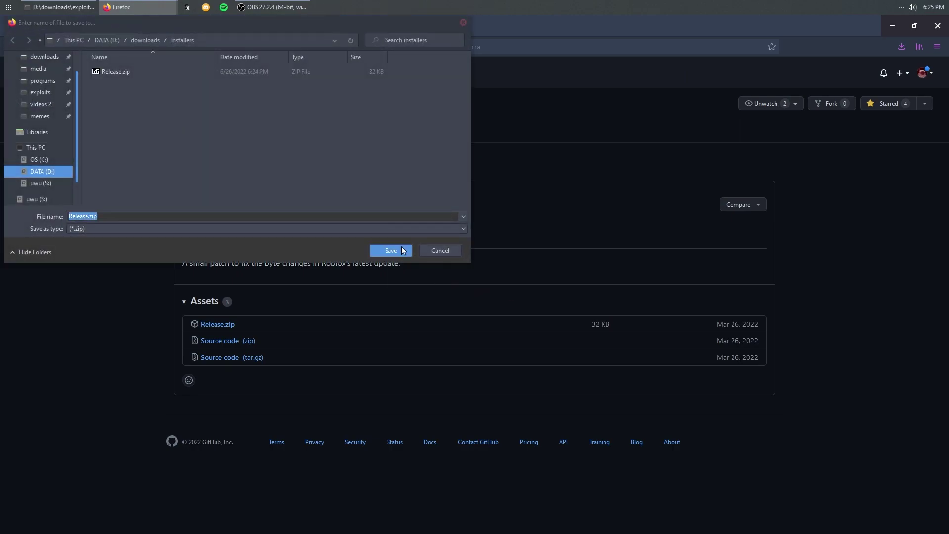
click(390, 250)
click(493, 277)
click(901, 46)
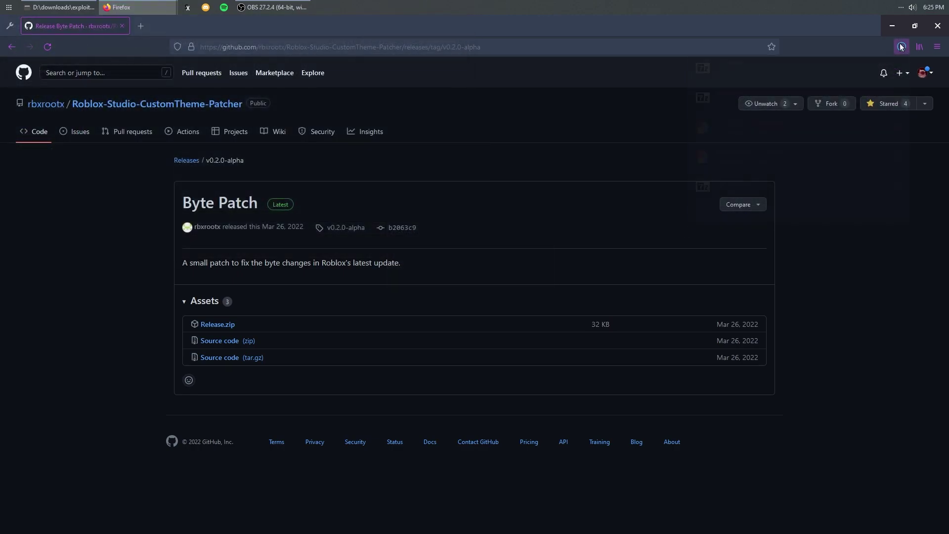
click(761, 69)
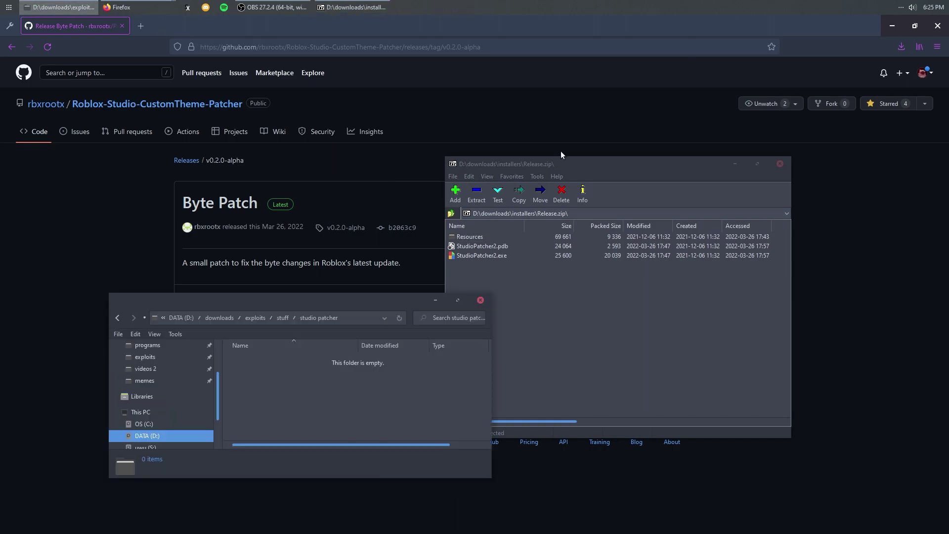
Extract Resources, StudioPatcher2.pdb and StudioPatcher2.exe from the archive into the studio patcher folder and close the archive.
drag(531, 309, 467, 241)
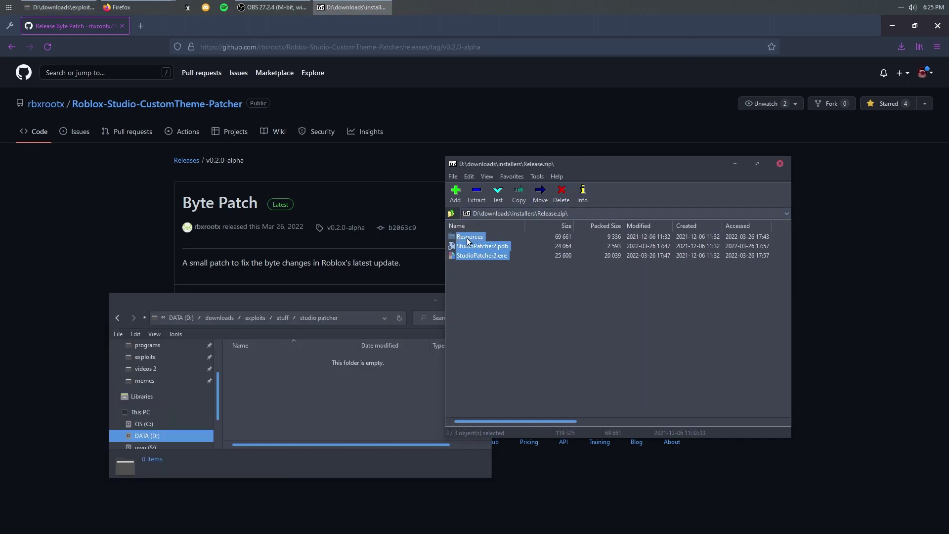
drag(332, 407, 330, 406)
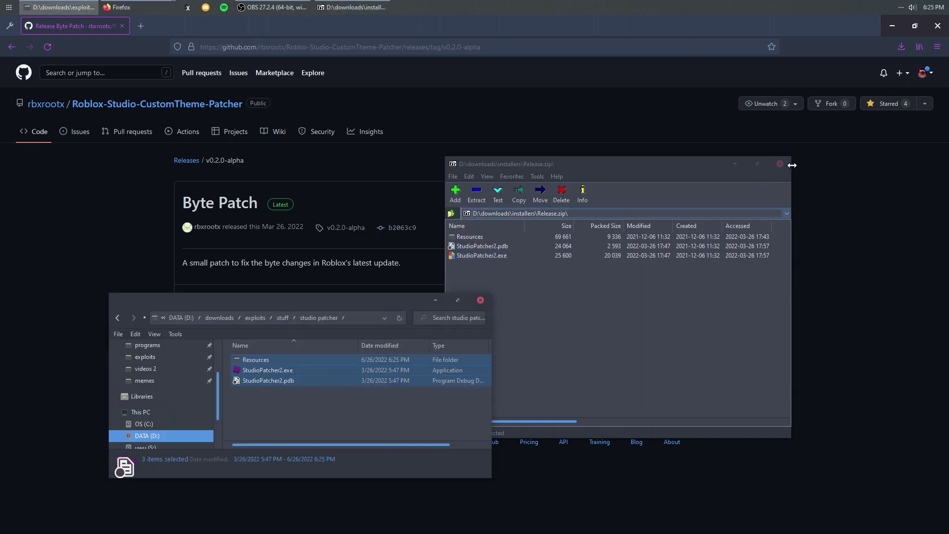
key(alt+F4)
click(265, 418)
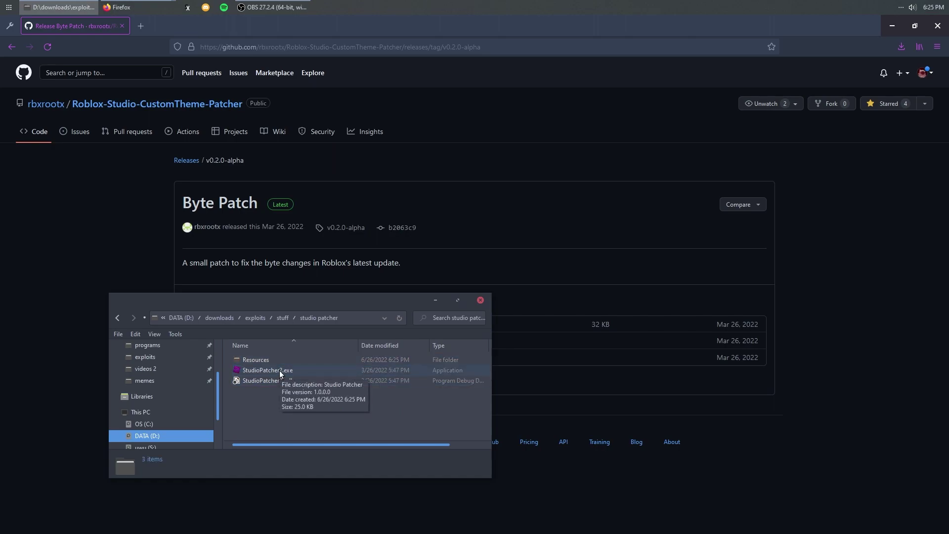
Launch StudioPatcher2.exe and open a second File Explorer window on the downloads folder, placed beside the studio patcher window.
double_click(279, 369)
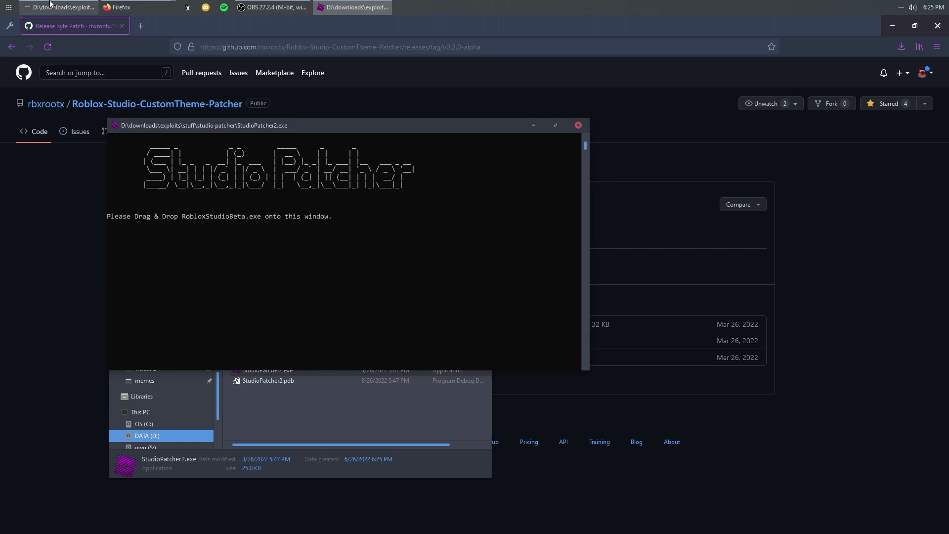
click(49, 5)
right_click(54, 7)
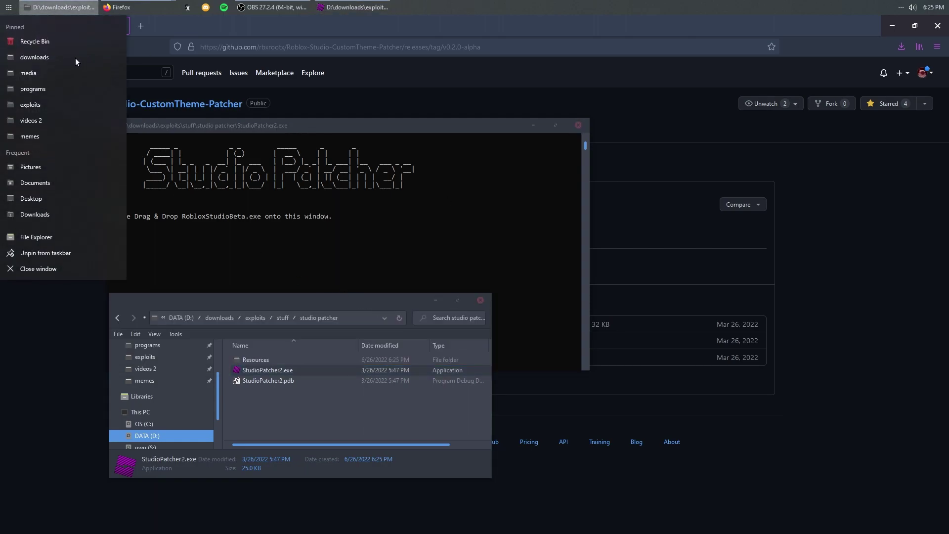
click(64, 55)
drag(366, 317, 716, 338)
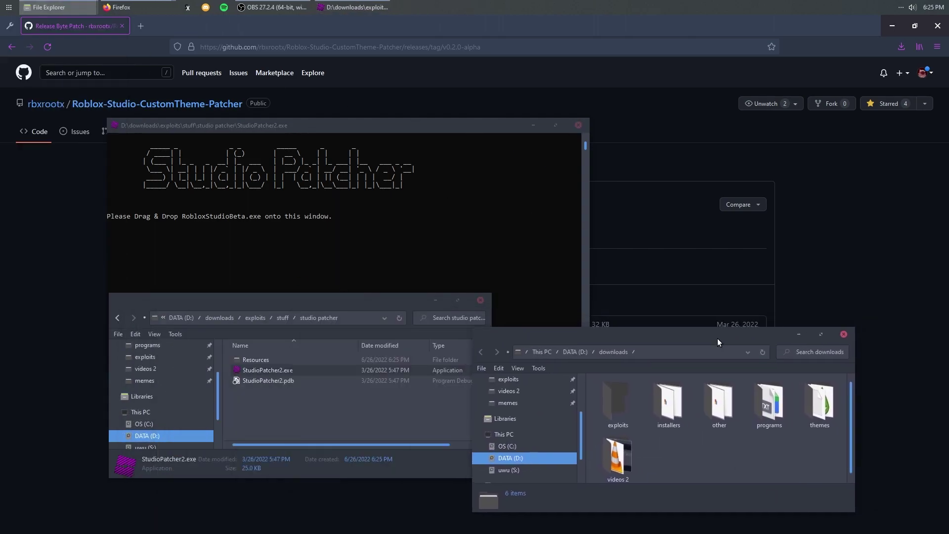
Go to %localappdata%\Roblox in the second File Explorer window.
click(686, 358)
text(%locaa)
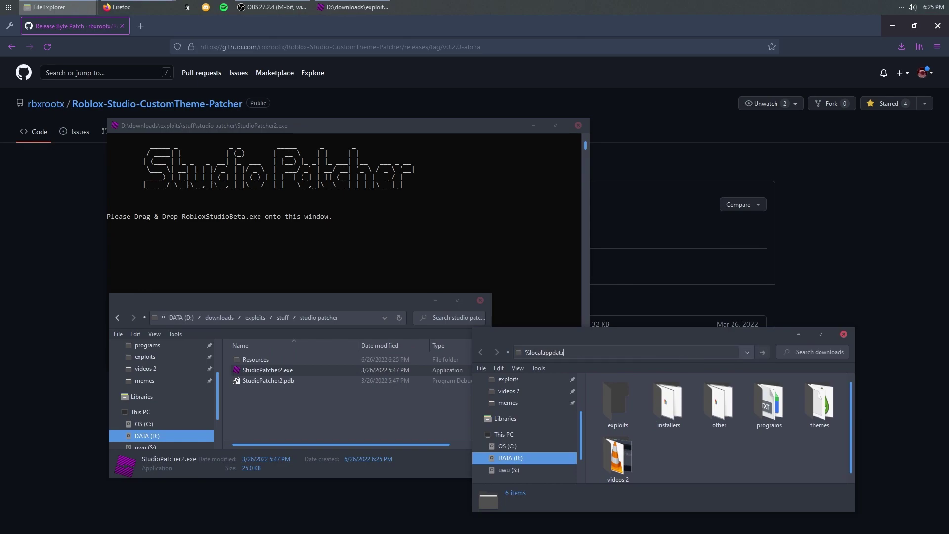
text(appdata%\Roblox)
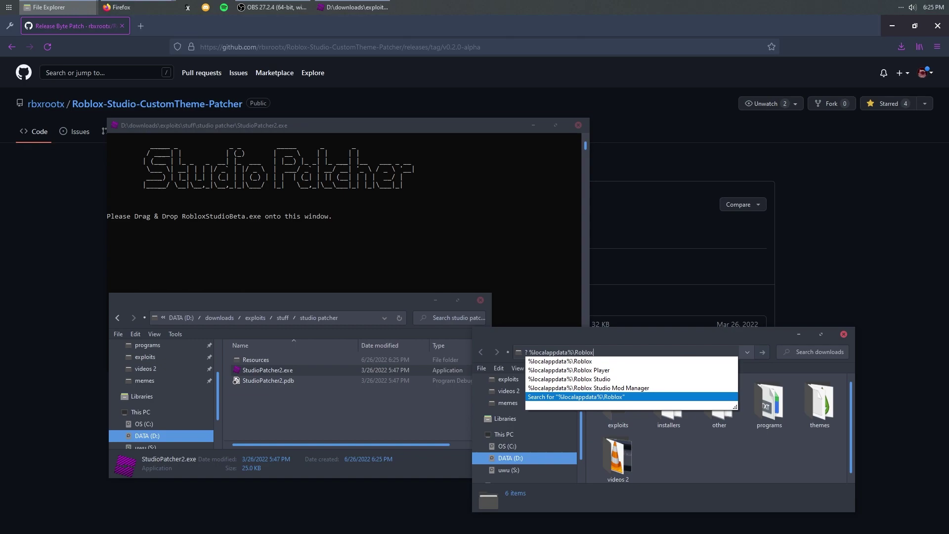
key(Up)
key(Up)
key(Up)
key(Up)
key(Return)
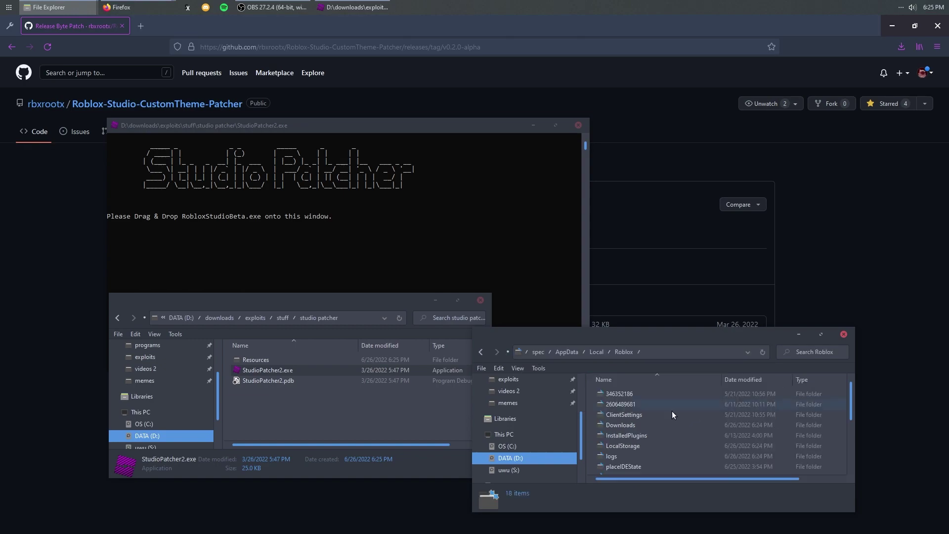
Open the version-61b5f9a4d59b4061 folder inside Roblox's Versions folder.
scroll(637, 440, up, 2)
double_click(632, 442)
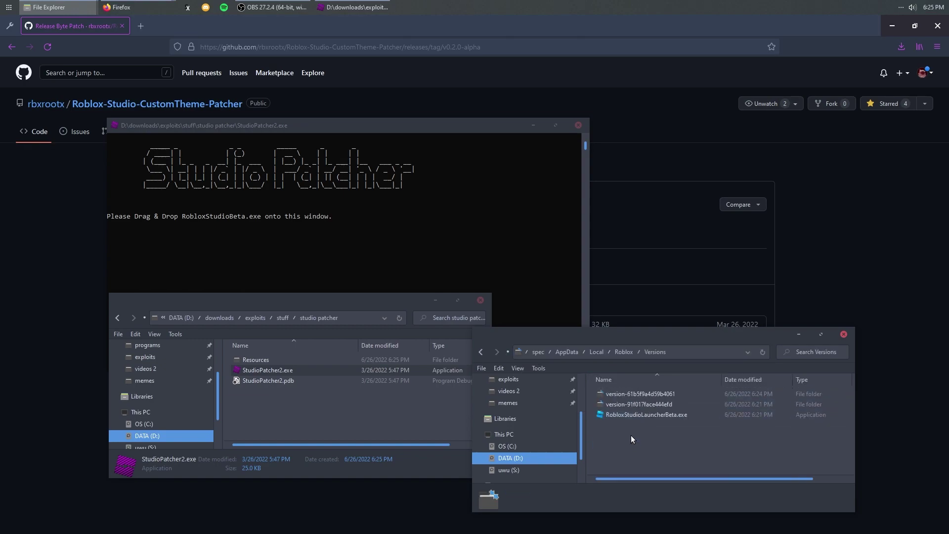
click(636, 394)
double_click(635, 394)
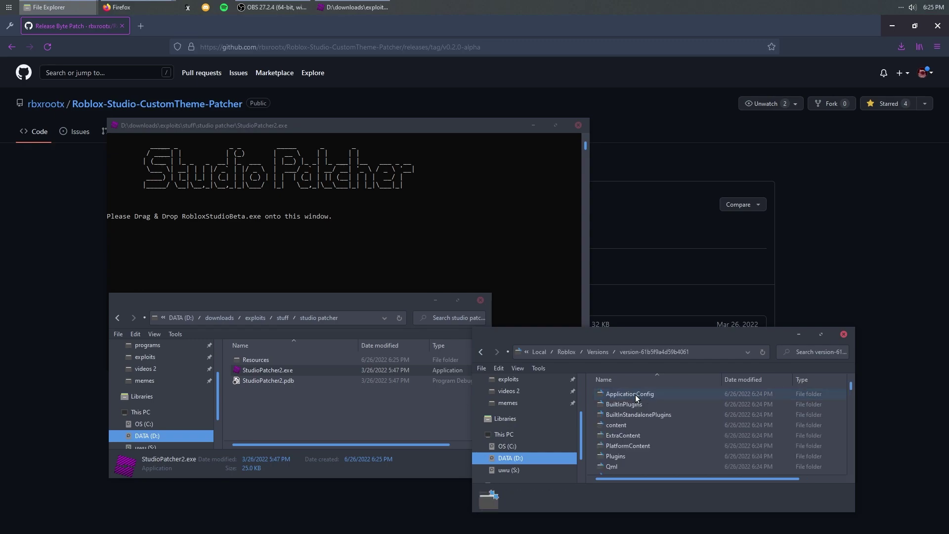
Load RobloxStudioBeta.exe from the version folder into Studio Patcher, run the patch and close the patcher.
scroll(649, 411, down, 5)
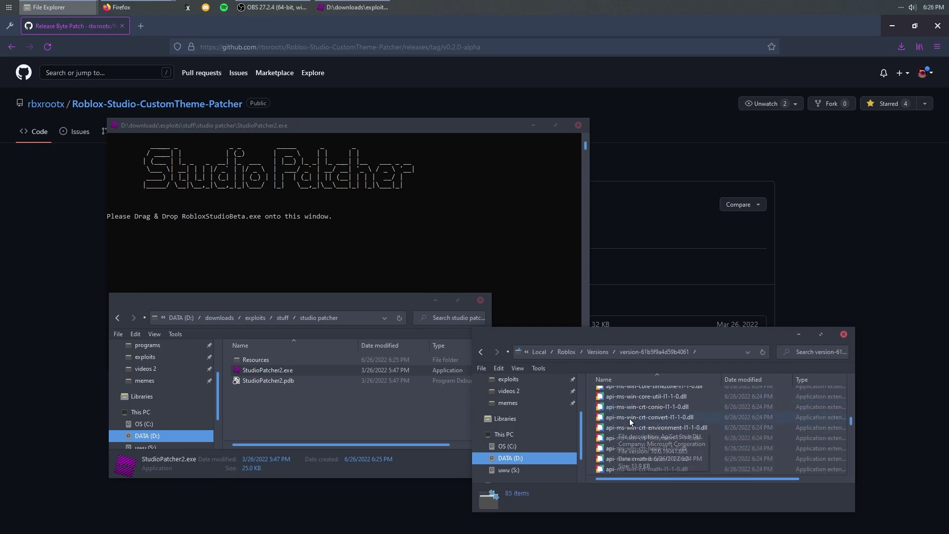
scroll(651, 433, down, 6)
scroll(650, 433, down, 3)
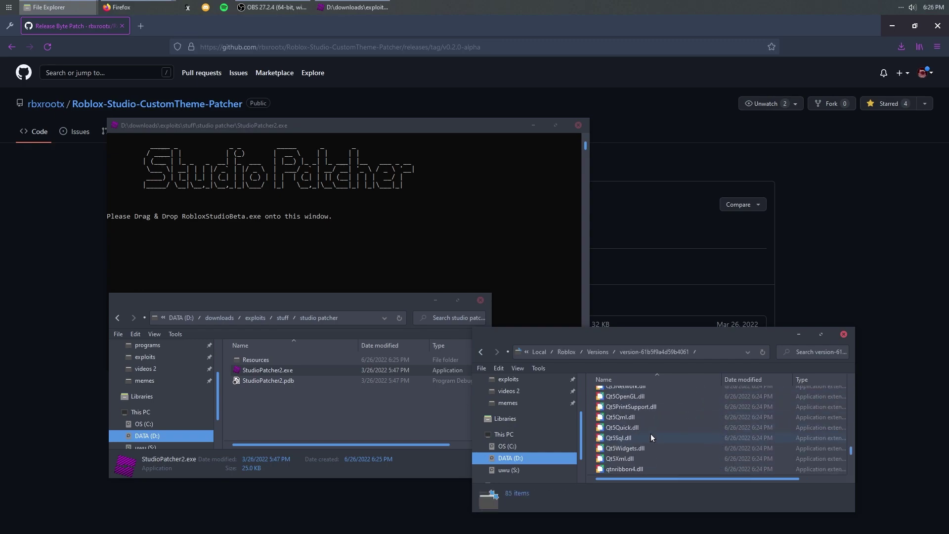
scroll(651, 434, up, 3)
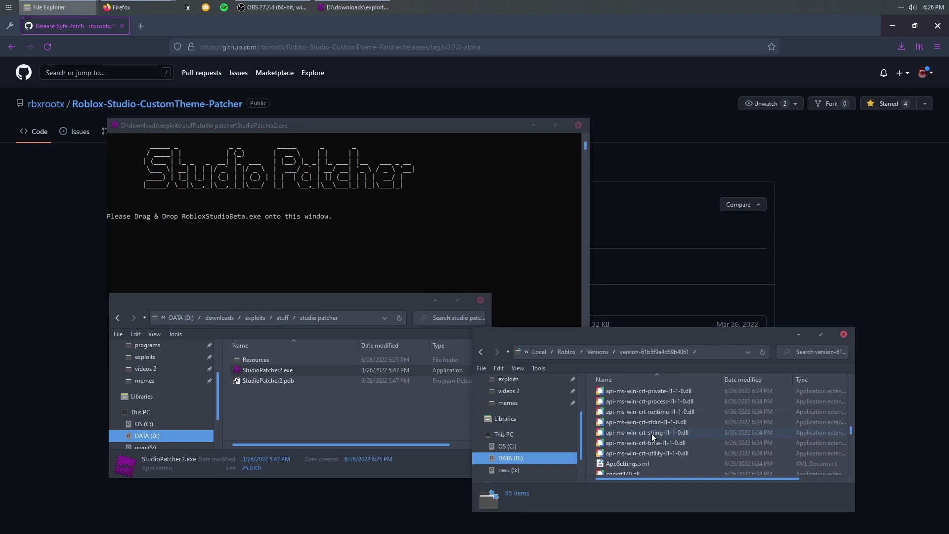
scroll(651, 434, down, 9)
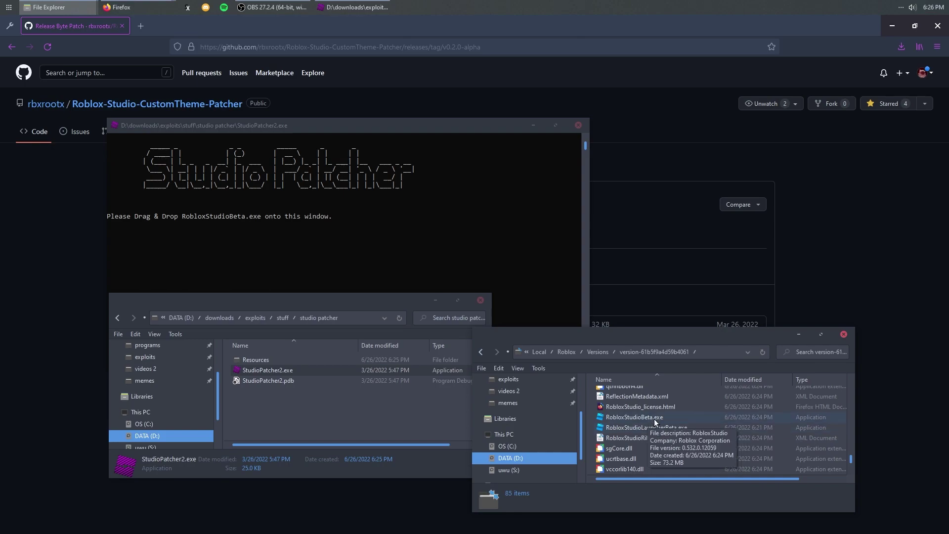
click(659, 420)
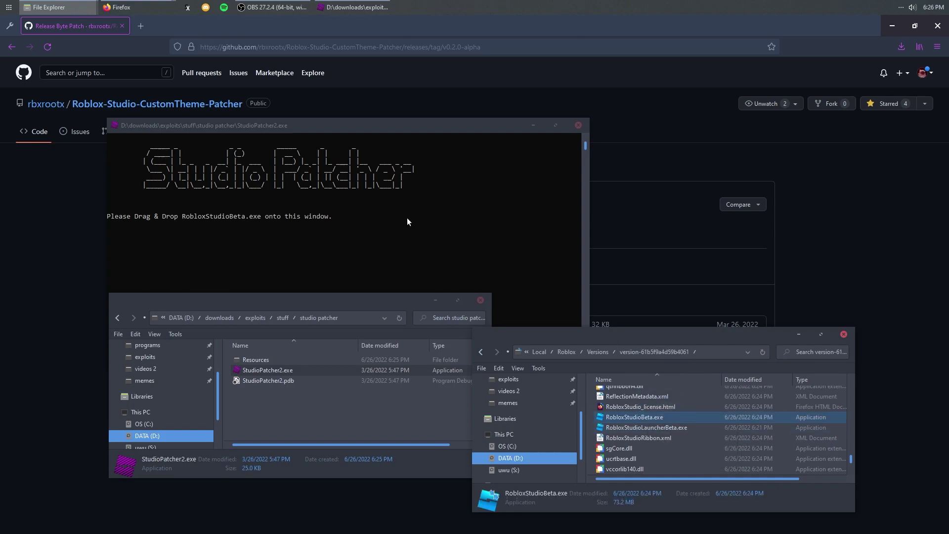
click(507, 237)
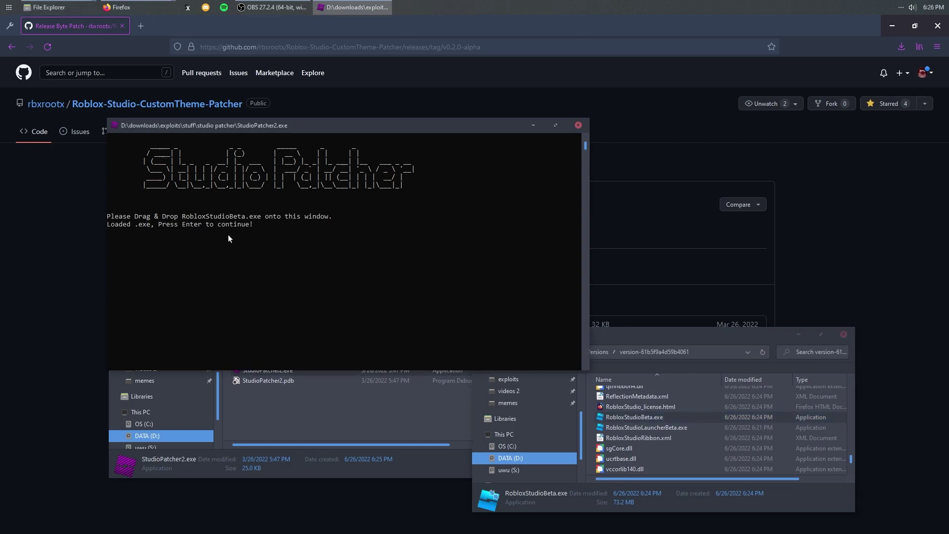
key(Return)
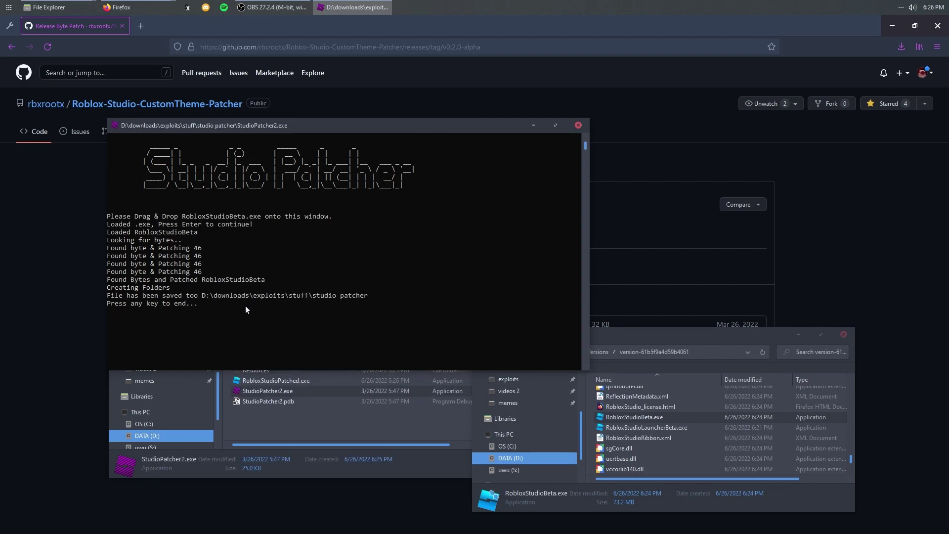
key(Return)
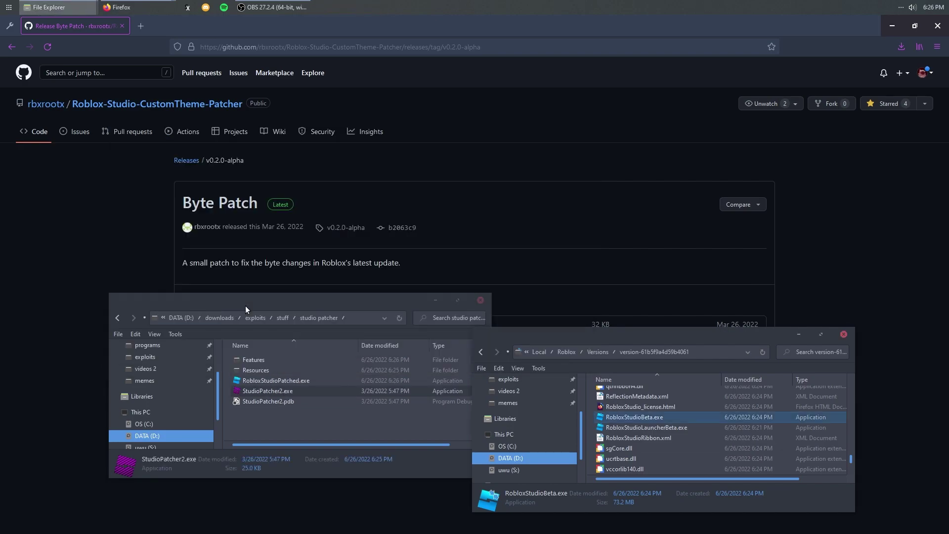
Copy RobloxStudioPatched.exe from the studio patcher folder into the version-61b5f9a4d59b4061 folder.
click(284, 381)
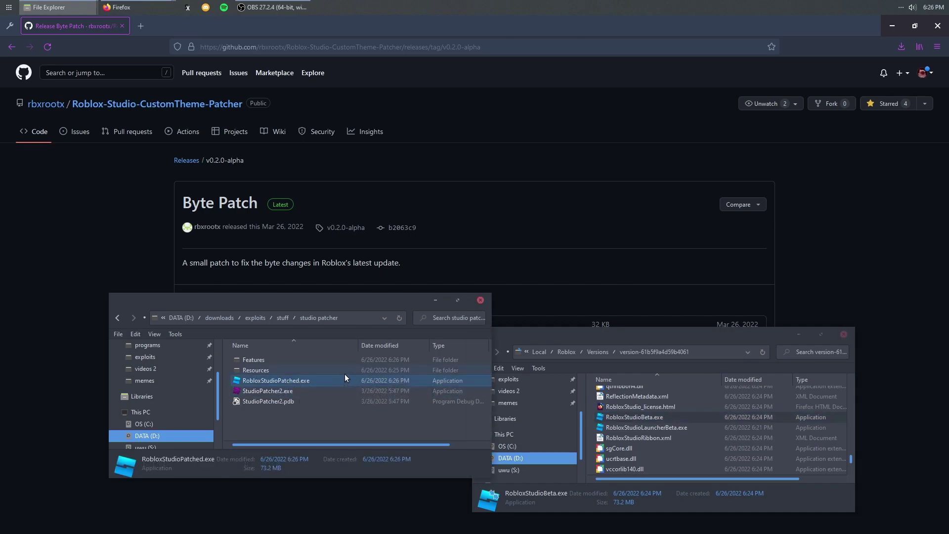
right_click(329, 378)
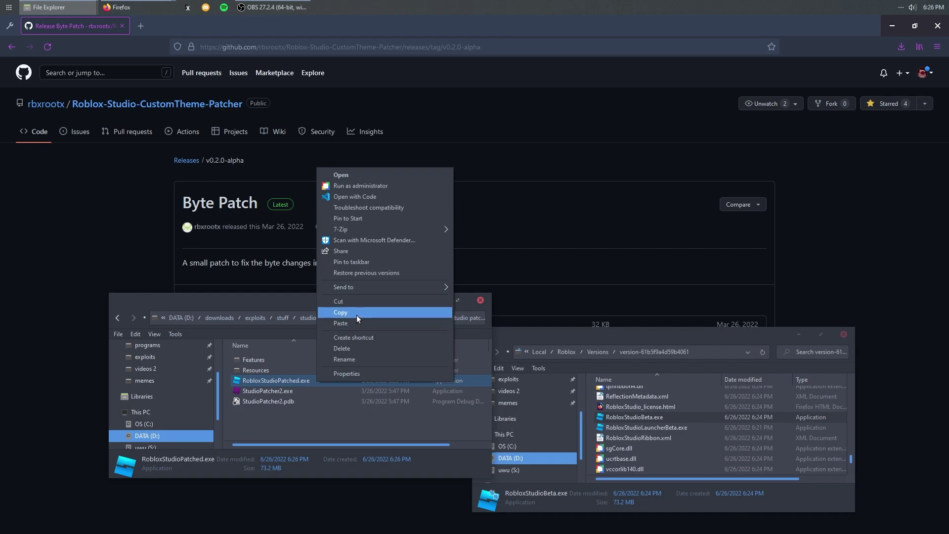
click(357, 315)
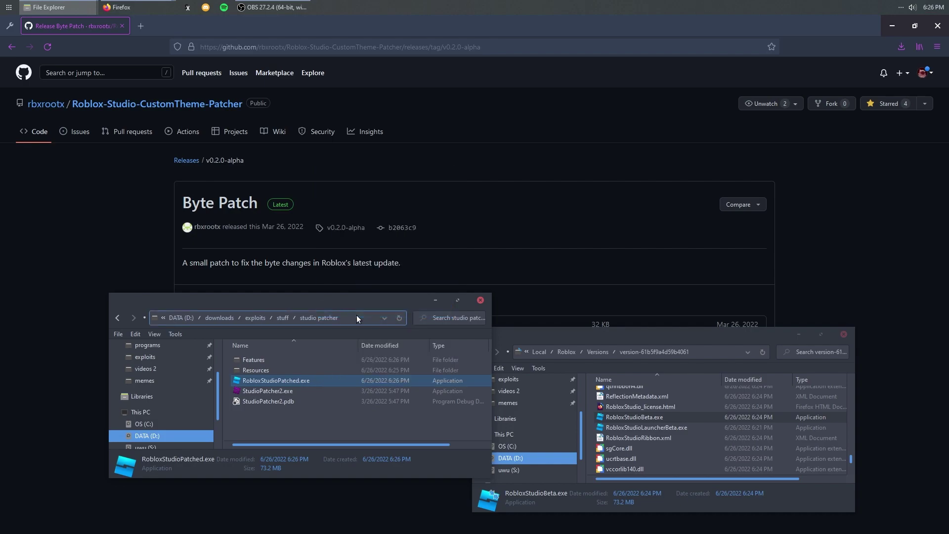
click(592, 424)
key(ctrl+v)
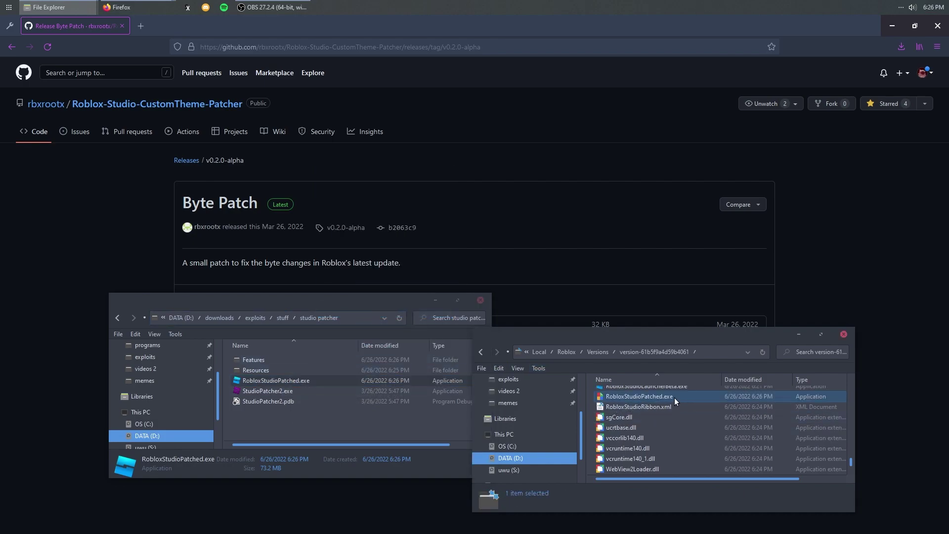
click(622, 410)
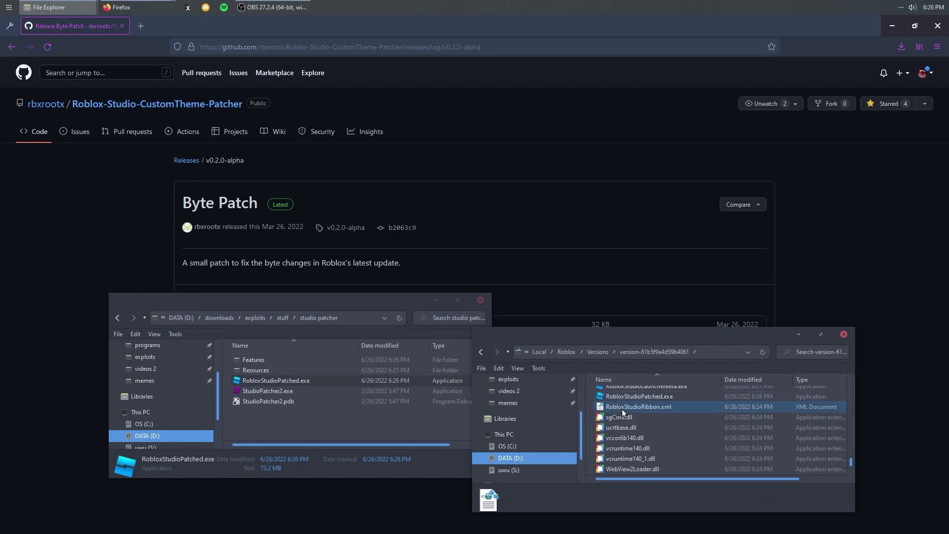
Copy the Features folder from the studio patcher folder into the version-61b5f9a4d59b4061 folder.
scroll(680, 414, up, 2)
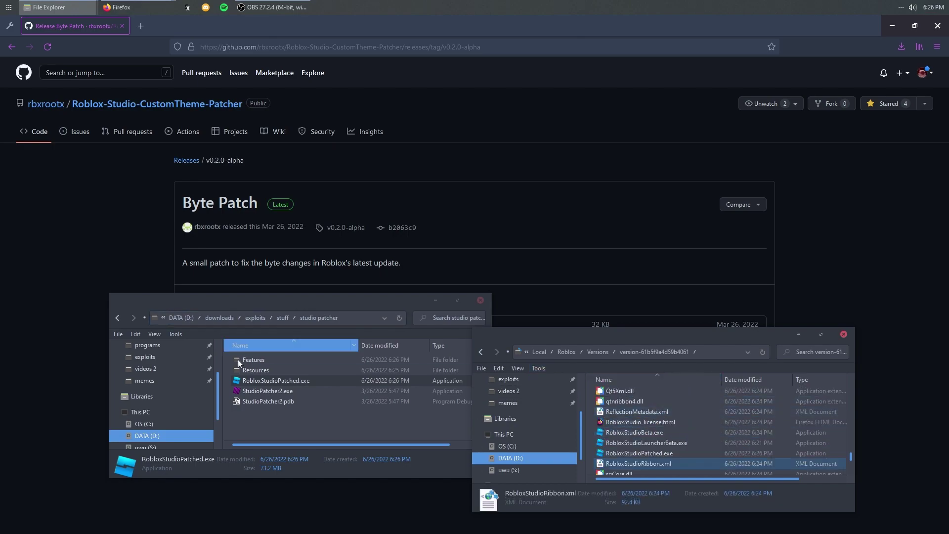
click(257, 359)
right_click(262, 360)
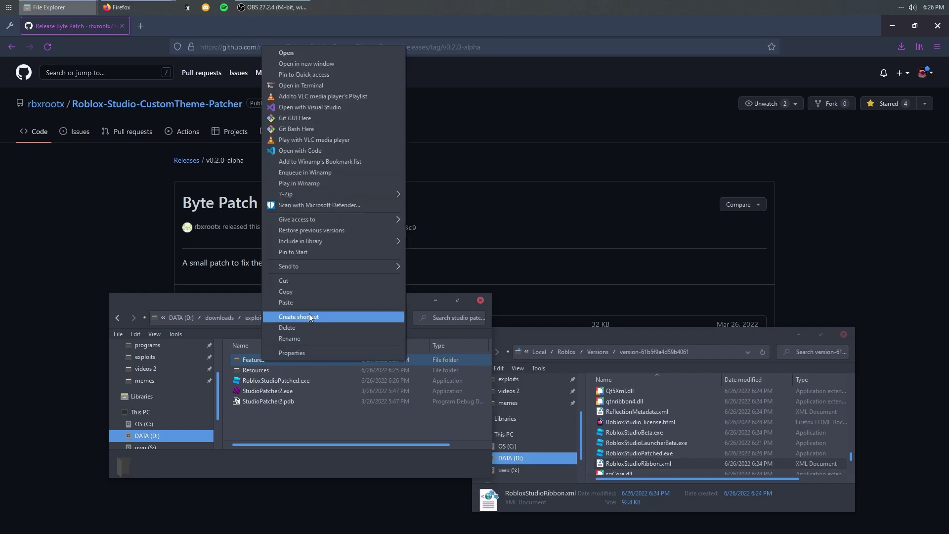
click(286, 292)
click(591, 416)
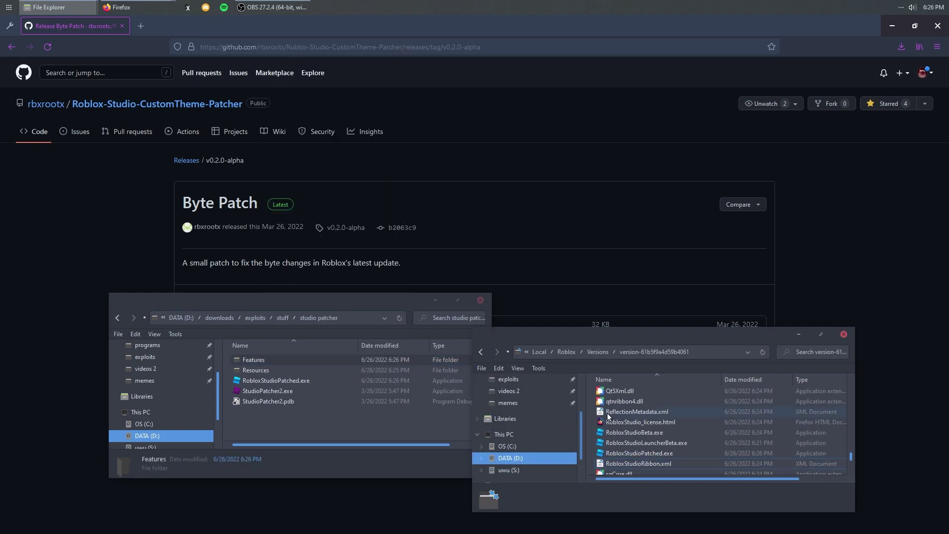
scroll(675, 420, down, 2)
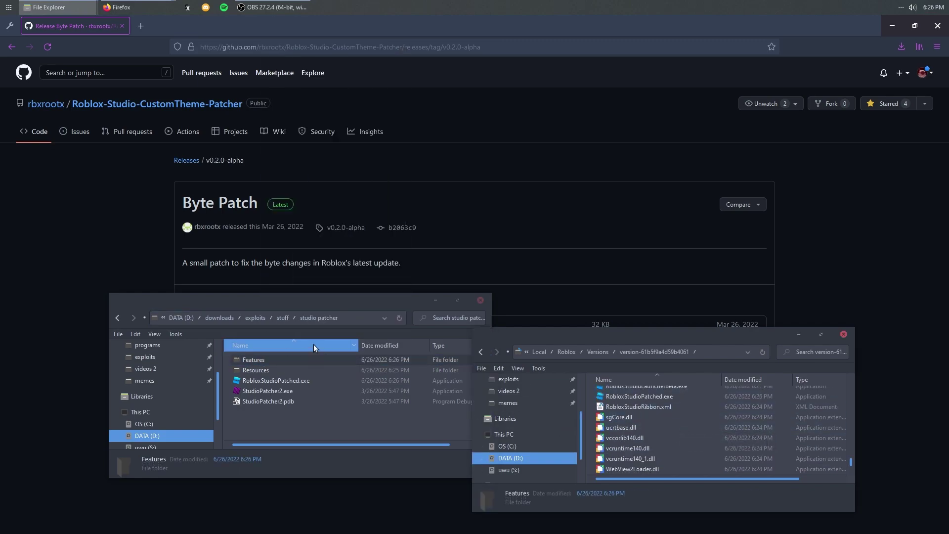
Move the studio patcher window clear of the other one and open the copied Features folder in the version folder.
drag(335, 303, 268, 299)
scroll(697, 411, up, 4)
scroll(696, 411, up, 15)
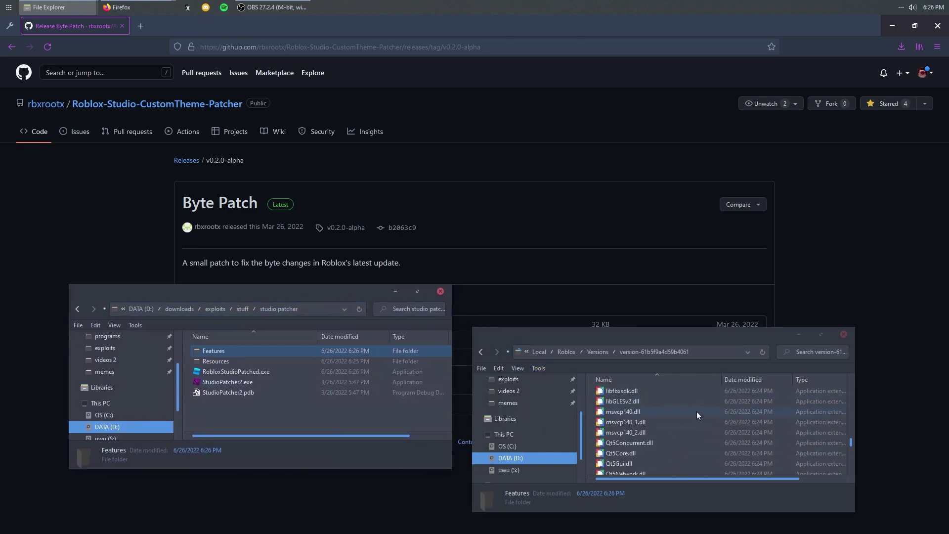
click(618, 401)
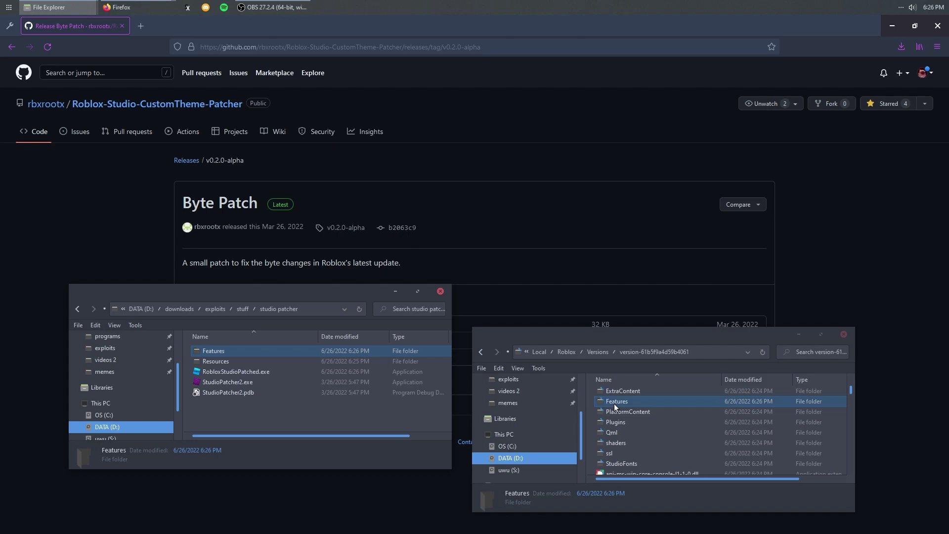
double_click(624, 405)
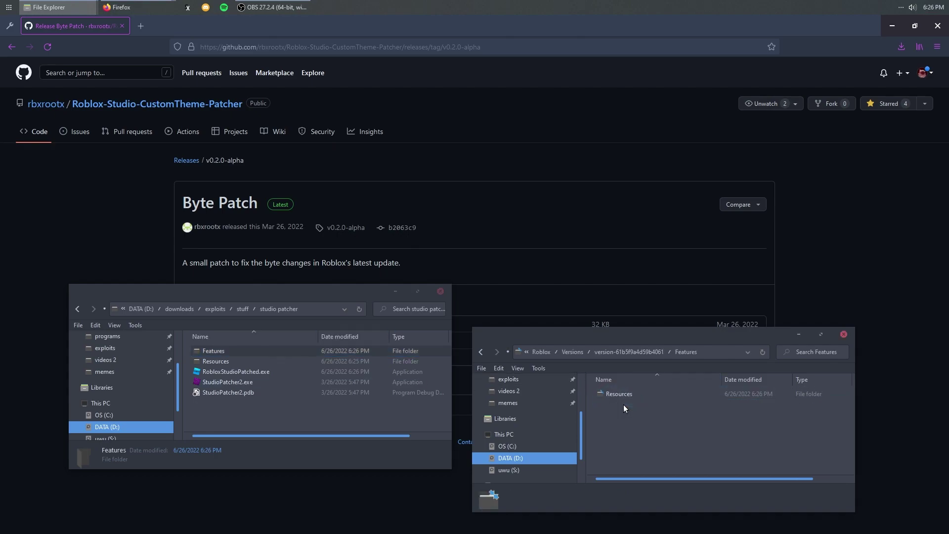
Open the Resources\themes subfolder inside the version folder's copied Features folder.
double_click(622, 393)
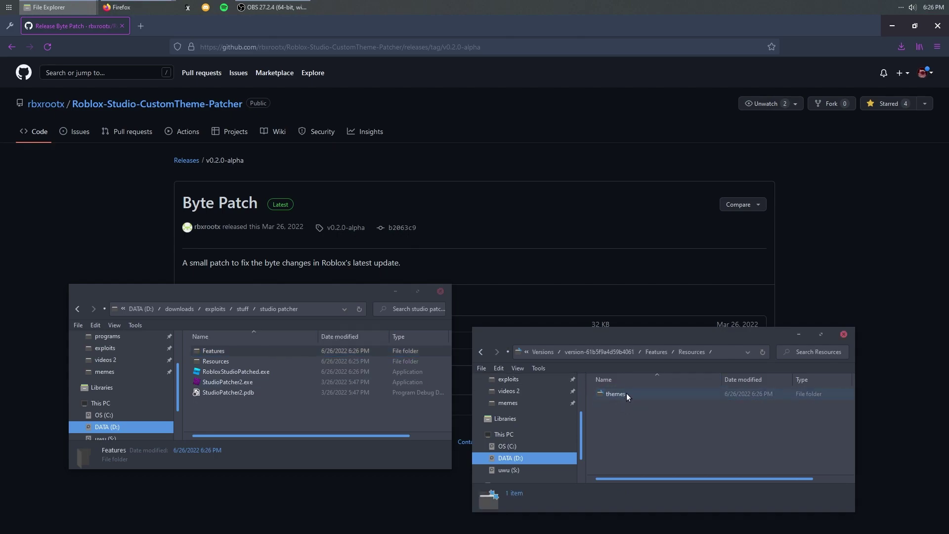
click(627, 393)
double_click(634, 395)
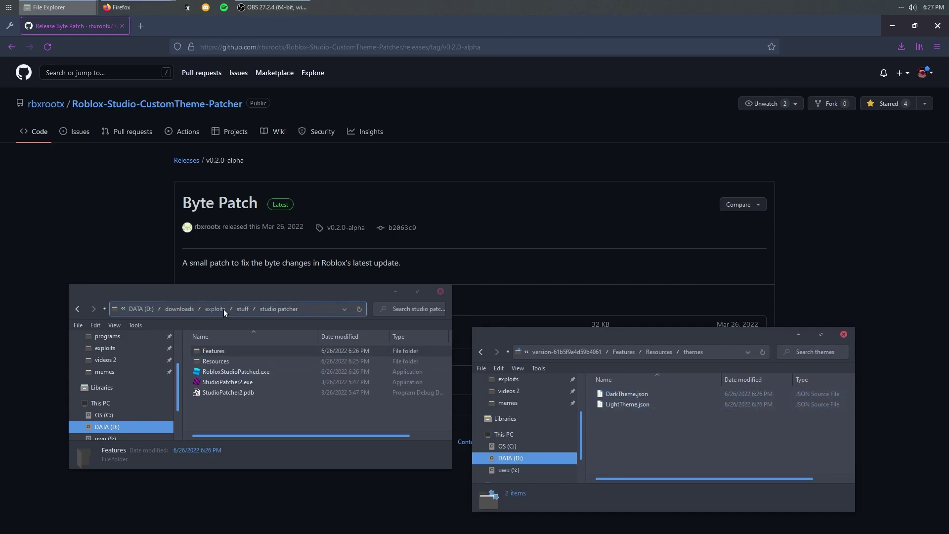
In the studio patcher window, go up to the stuff folder and open resources backup\Resources\themes.
click(239, 309)
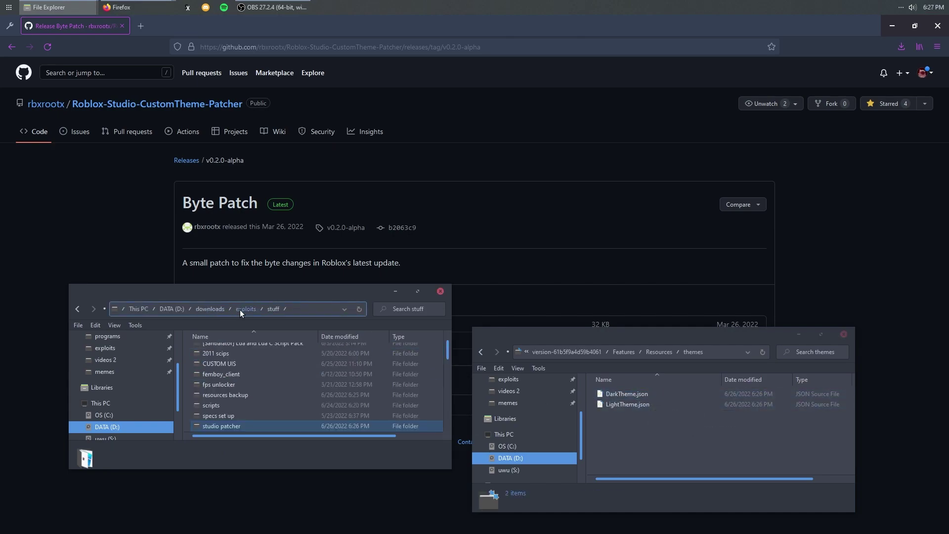
double_click(233, 395)
double_click(225, 349)
double_click(223, 352)
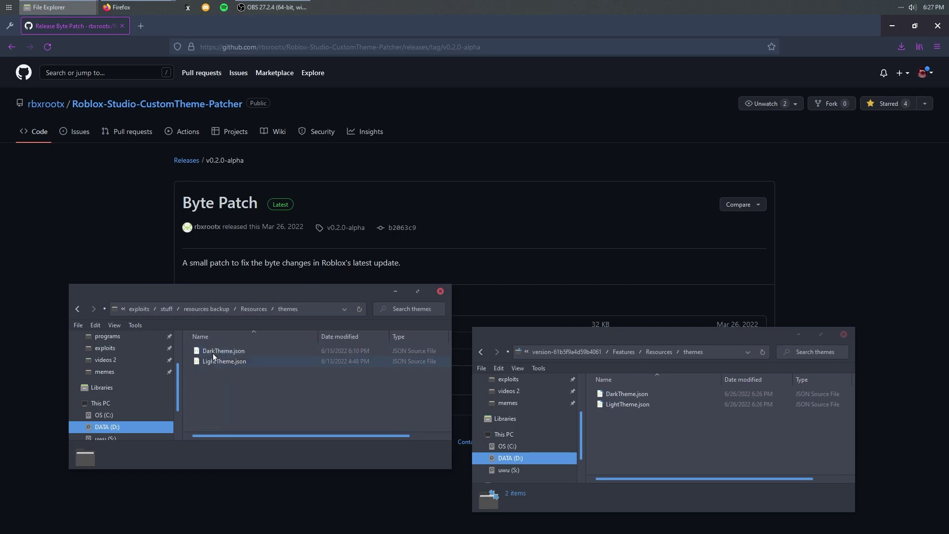
Copy DarkTheme.json from the backup themes folder into the version folder's themes folder, replacing the existing file.
click(231, 350)
right_click(229, 351)
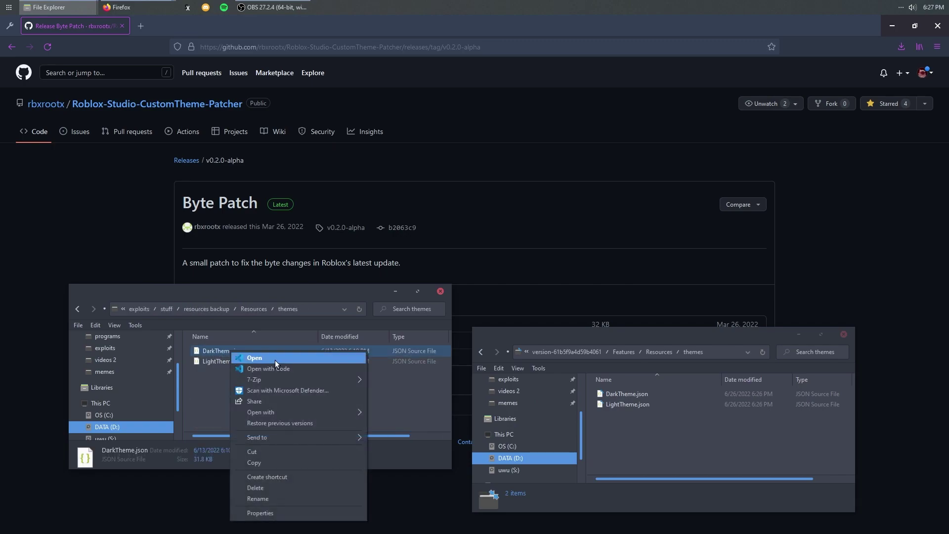
click(274, 462)
click(708, 437)
key(ctrl+v)
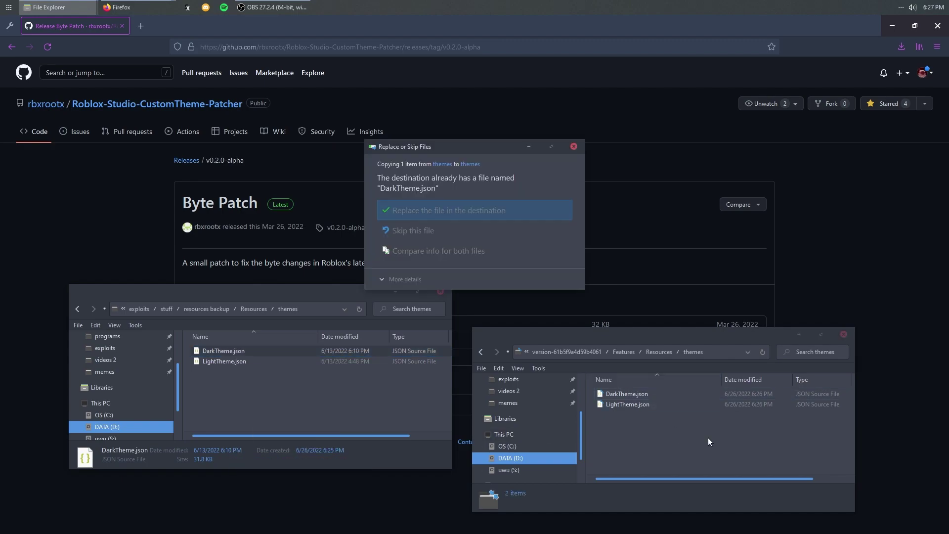
click(497, 212)
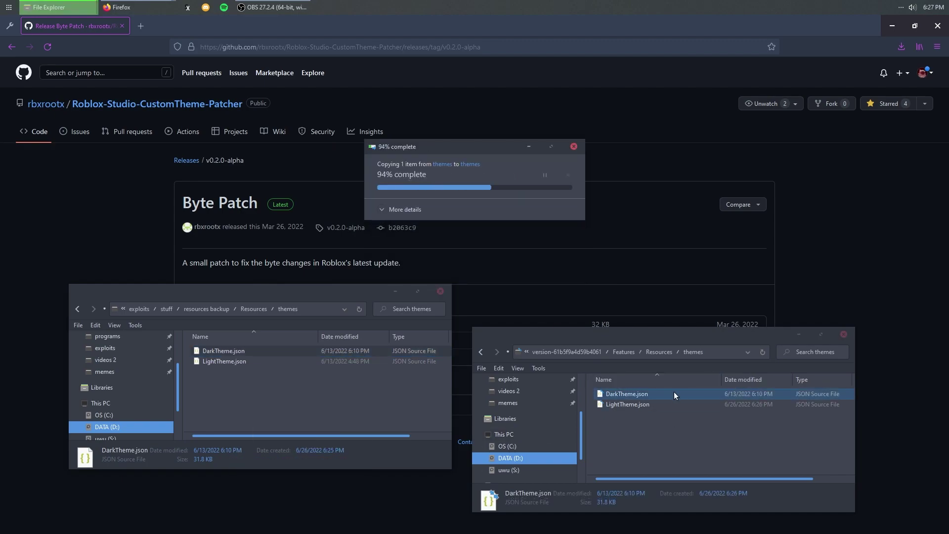
Launch RobloxStudioPatched.exe from the version-61b5f9a4d59b4061 folder and open the Just Jinx game.
click(623, 355)
click(654, 351)
scroll(654, 429, down, 4)
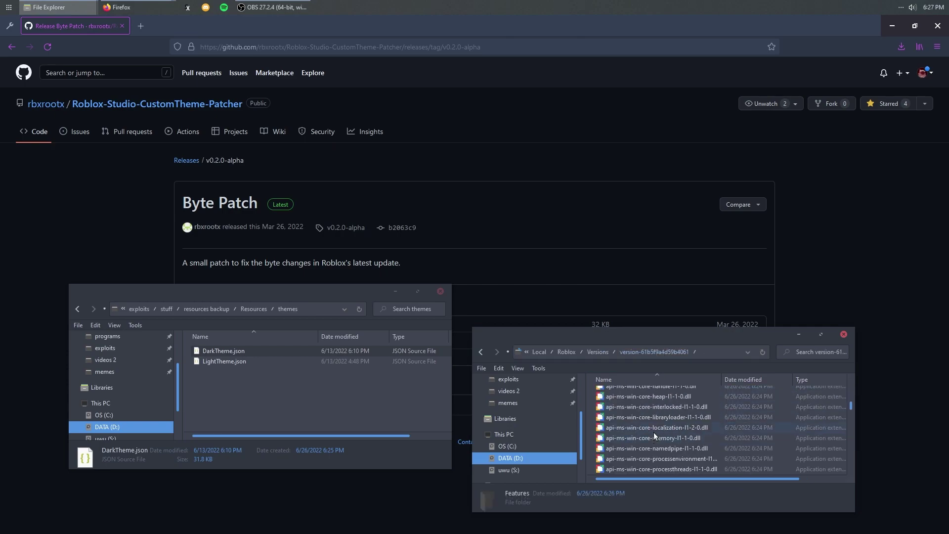
scroll(653, 439, down, 15)
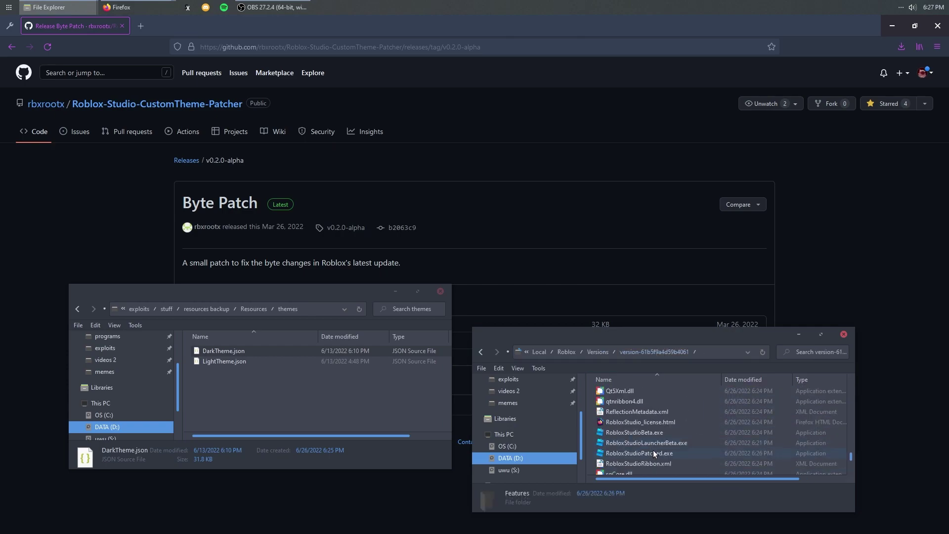
click(656, 454)
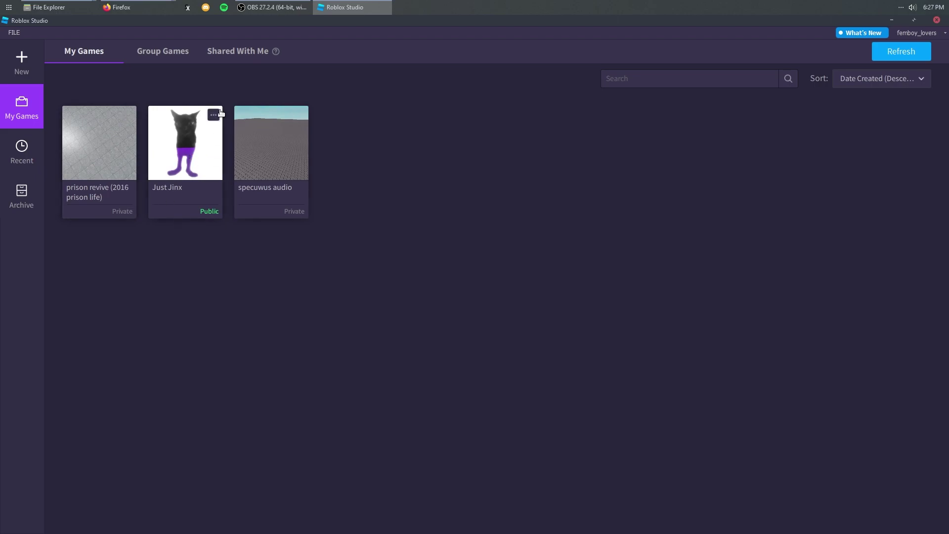
click(188, 128)
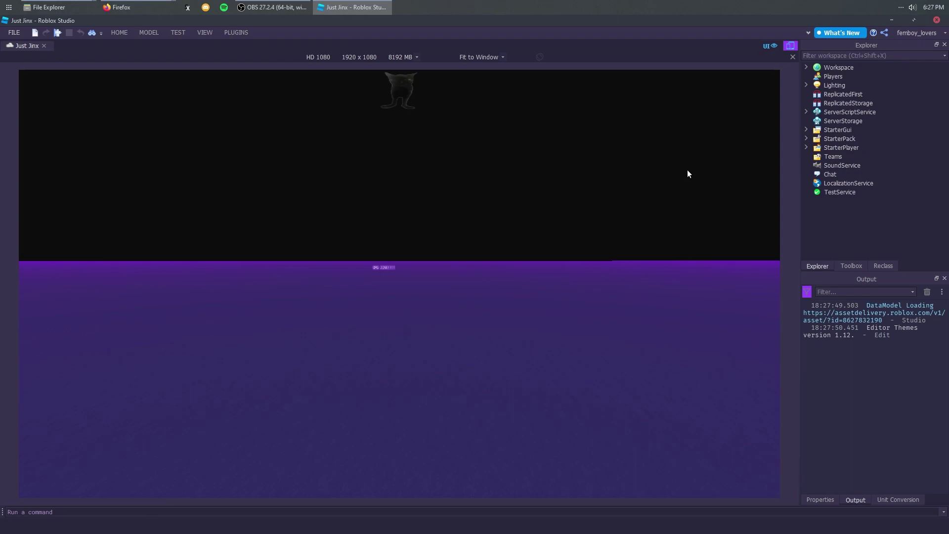
Check how the theme looks in the Toolbox, Reclass, the Explorer's Workspace options and the Insert Object list.
click(850, 266)
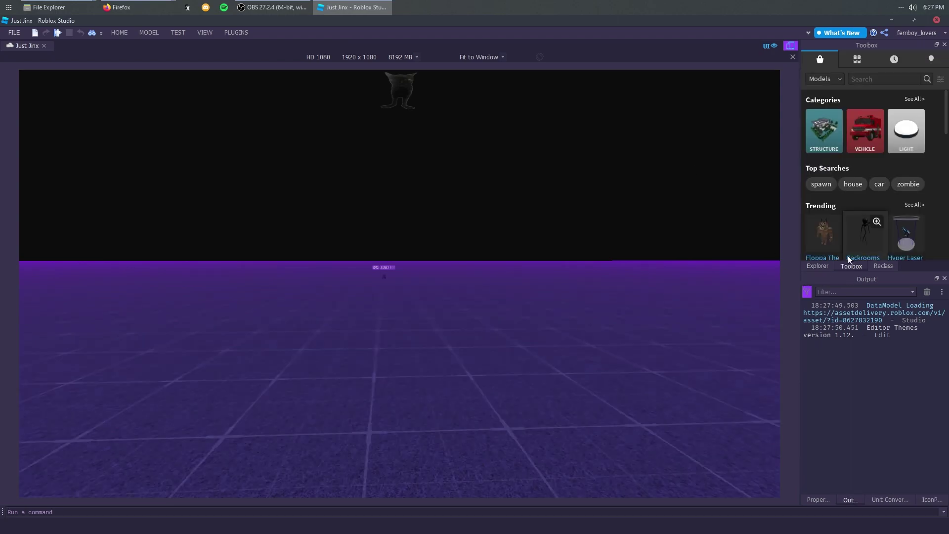
click(878, 266)
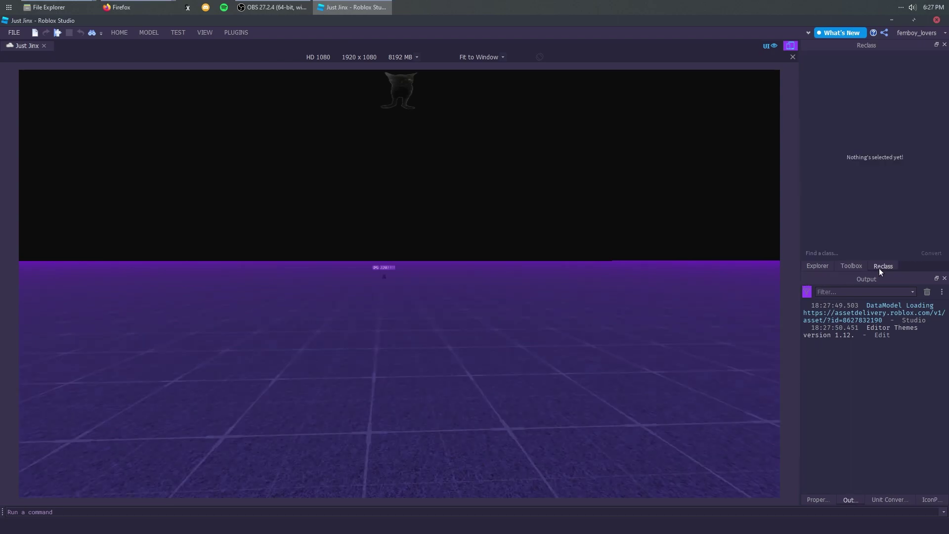
click(817, 266)
click(836, 68)
right_click(837, 69)
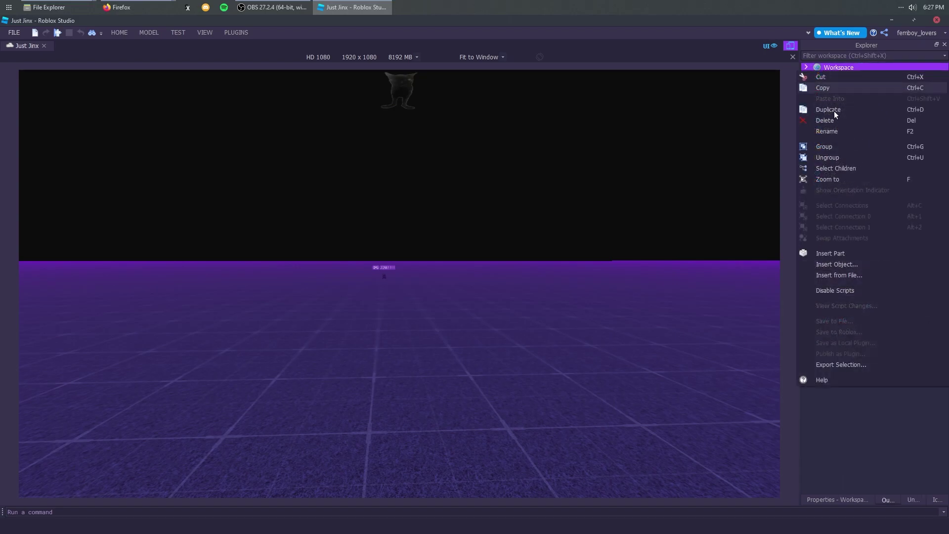
click(848, 263)
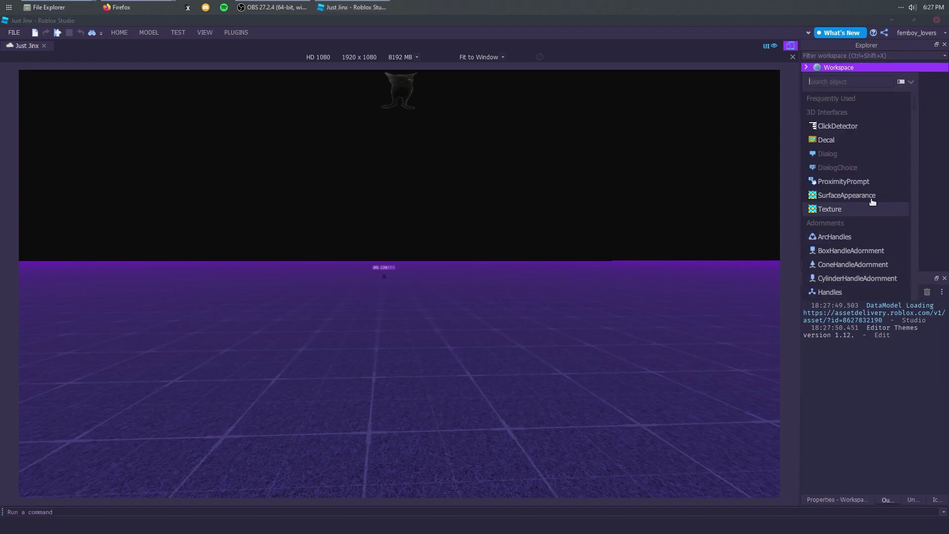
click(939, 112)
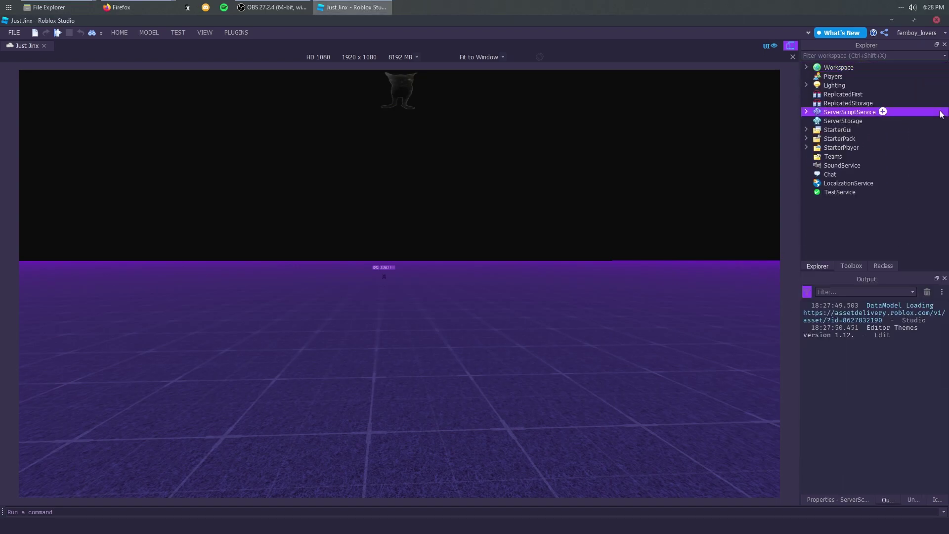
Expand Workspace down to not_a_backdoor and uwu, view the giveko script in the editor, and close it.
click(807, 68)
click(816, 103)
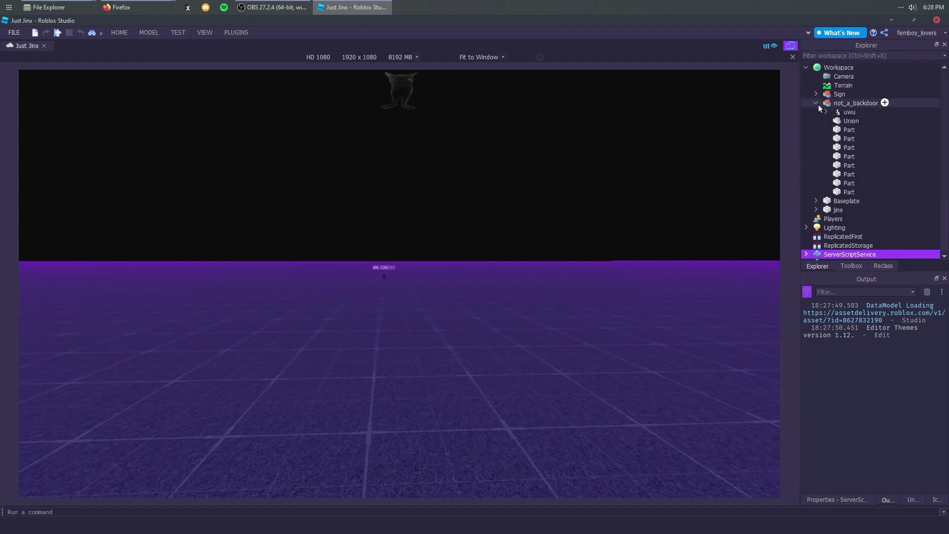
double_click(850, 113)
double_click(860, 121)
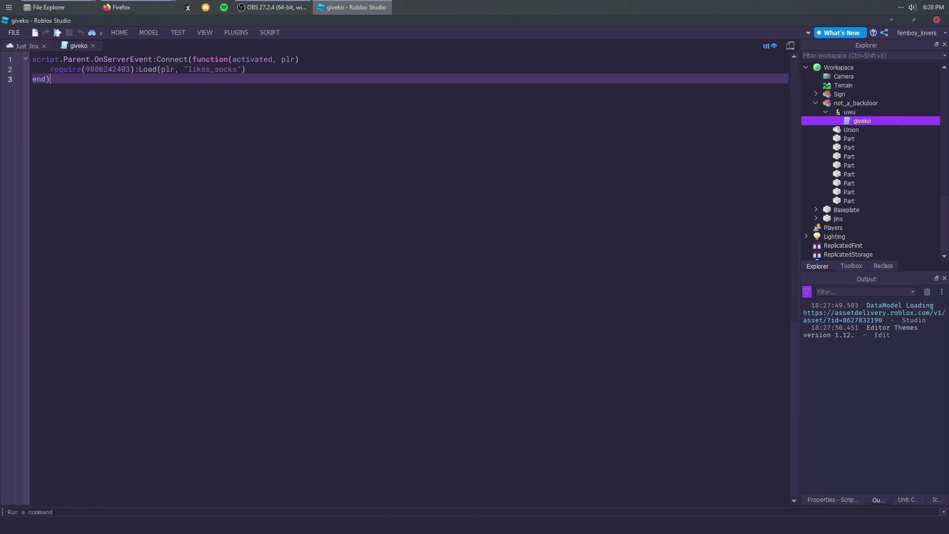
click(94, 45)
View the Toolbox, Reclass and the Editor Themes plugin's theme list, then close Editor Themes and return to the Explorer.
click(851, 266)
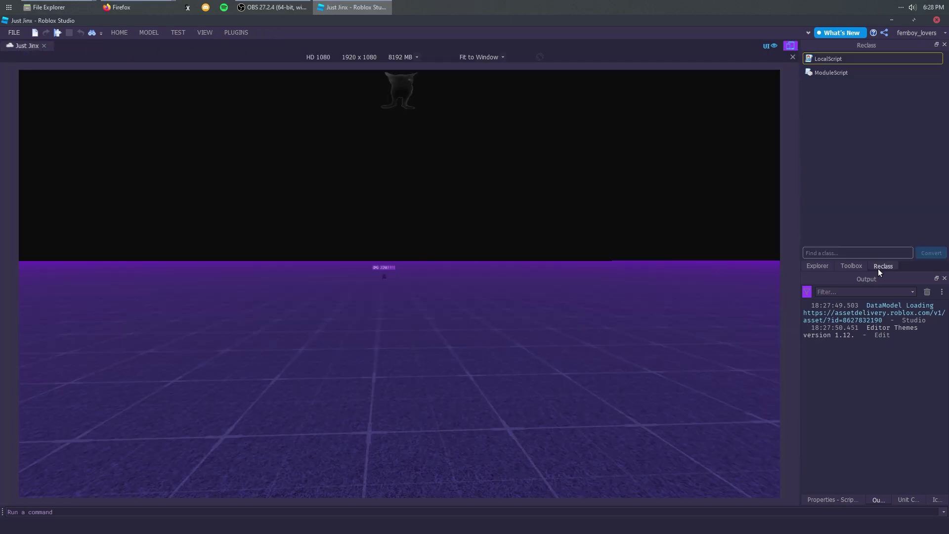
click(883, 267)
click(236, 33)
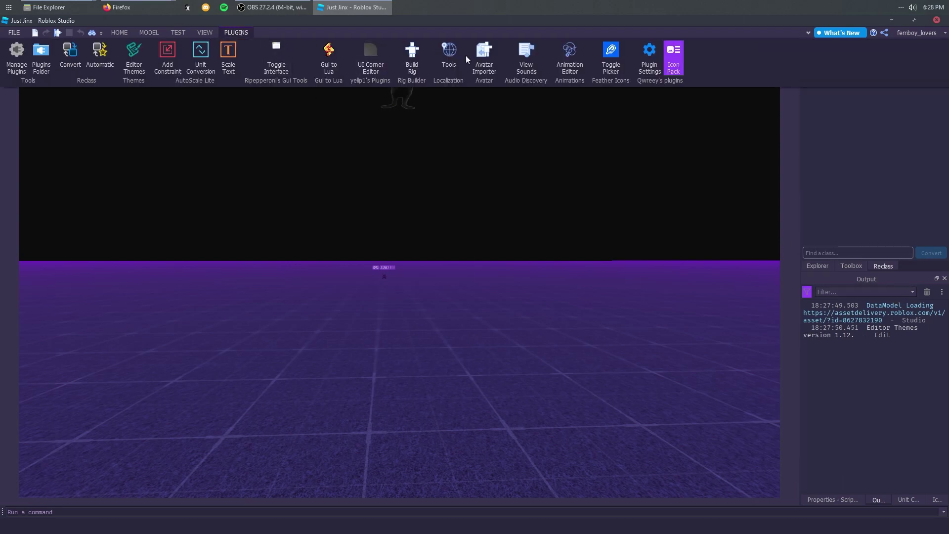
click(134, 53)
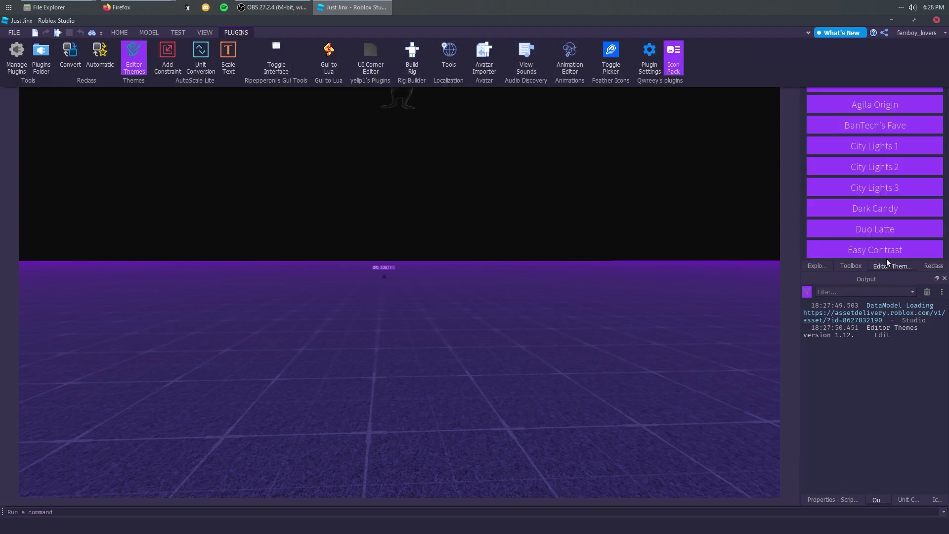
drag(887, 262, 931, 266)
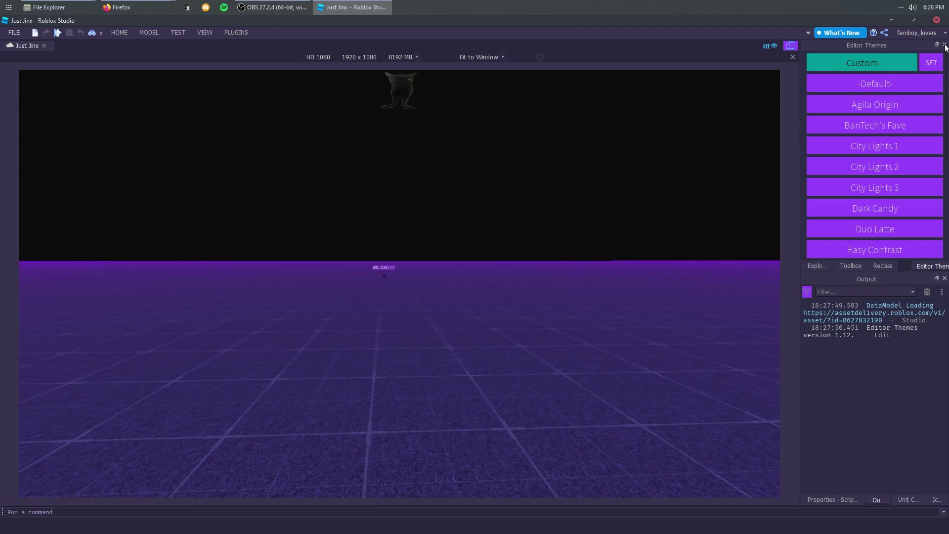
click(945, 45)
click(817, 265)
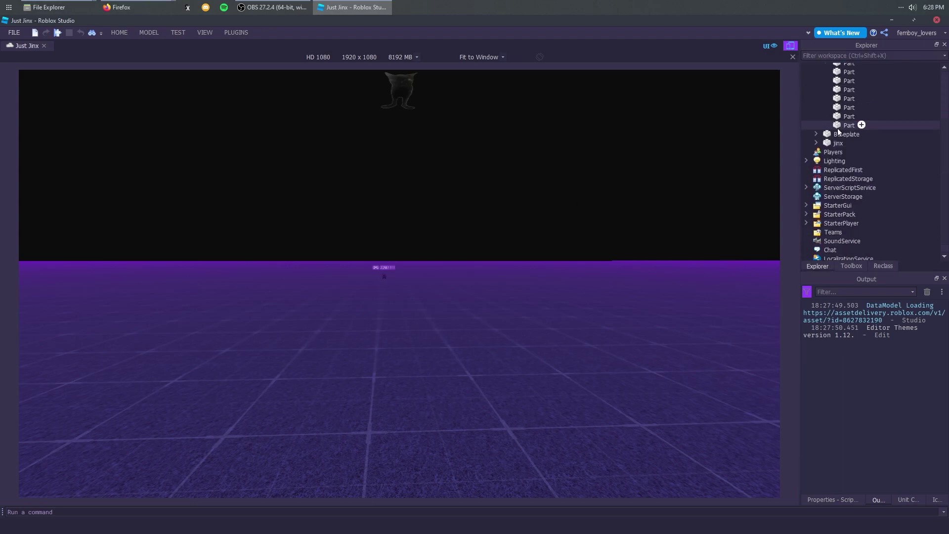
Reopen the giveko script to view its code colors, then return to the Just Jinx viewport and select Baseplate.
drag(838, 130, 856, 142)
scroll(875, 168, up, 3)
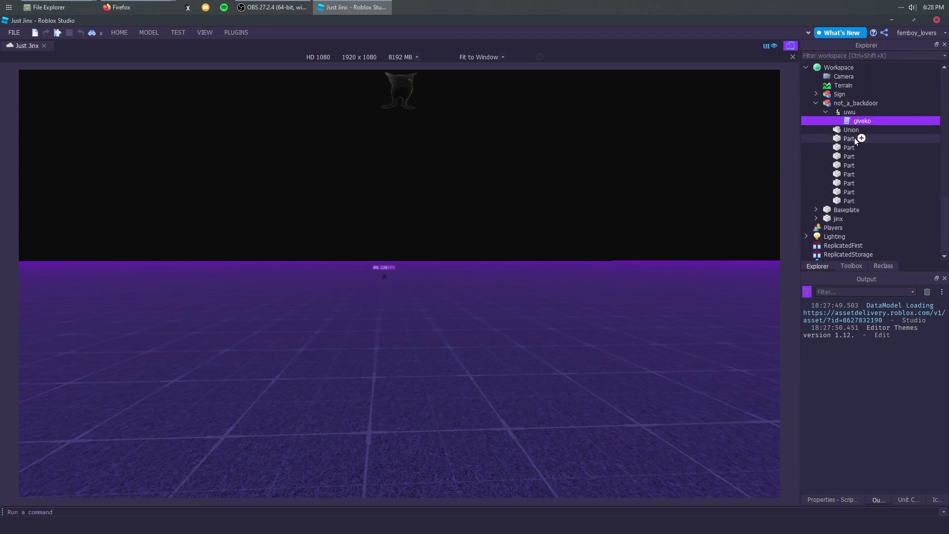
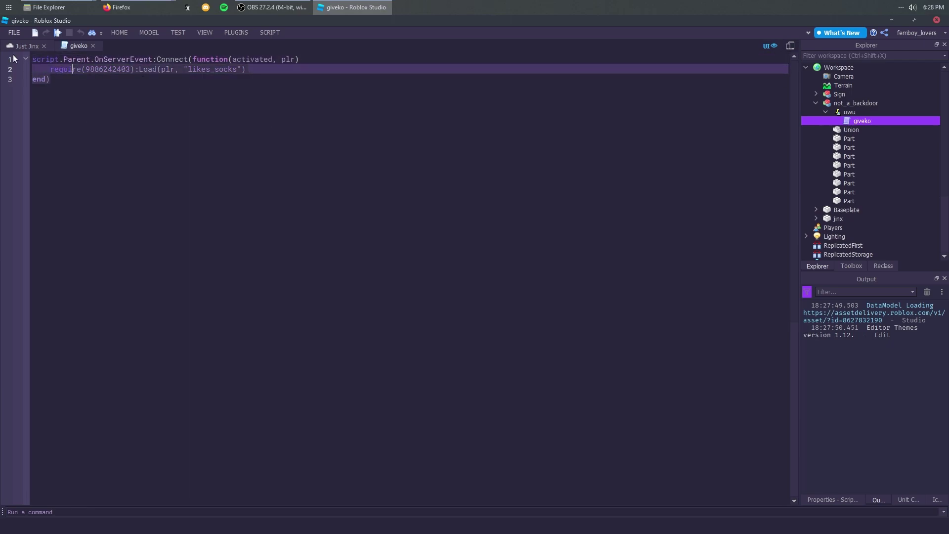
click(24, 45)
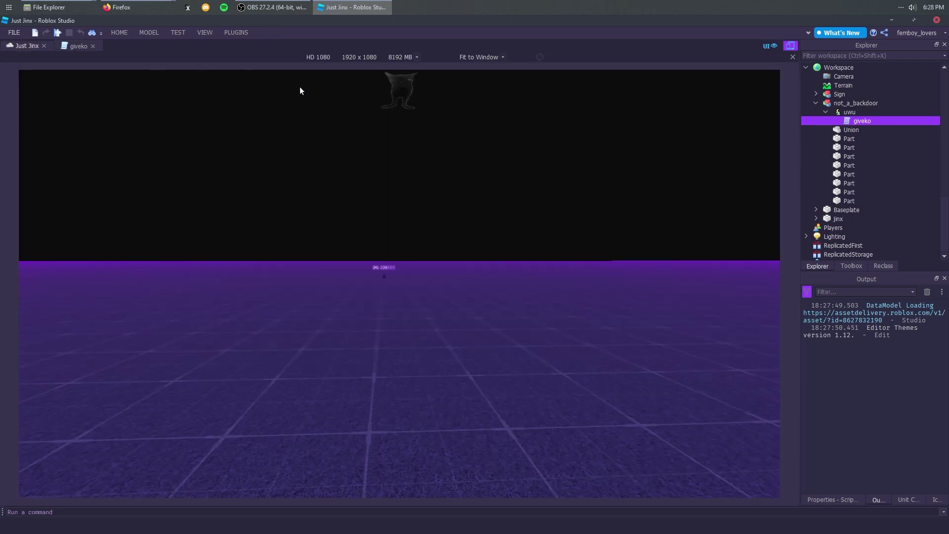
click(840, 210)
Bring both File Explorer windows to the front and look through the contents of the version-61b5f9a4d59b4061 folder.
mouse_move(93, 10)
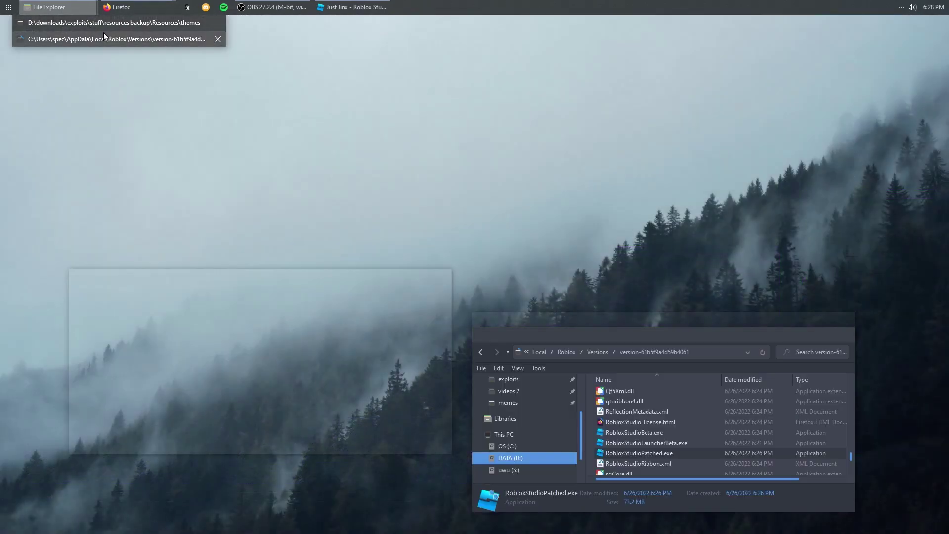
click(104, 26)
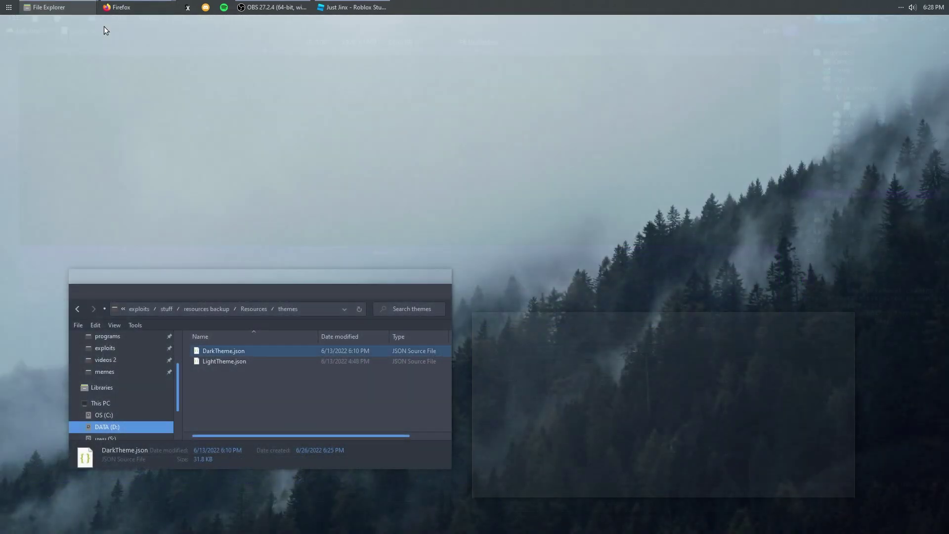
mouse_move(49, 4)
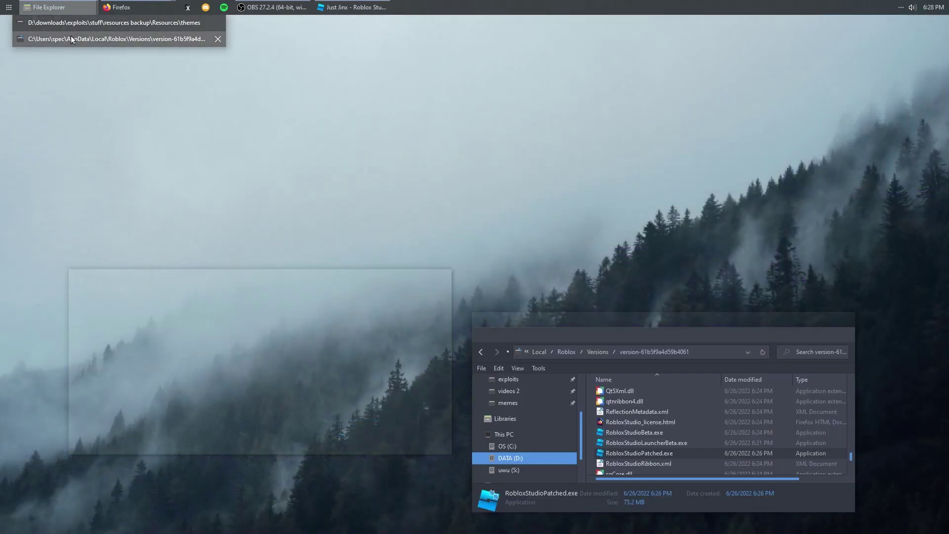
click(70, 36)
scroll(661, 429, up, 15)
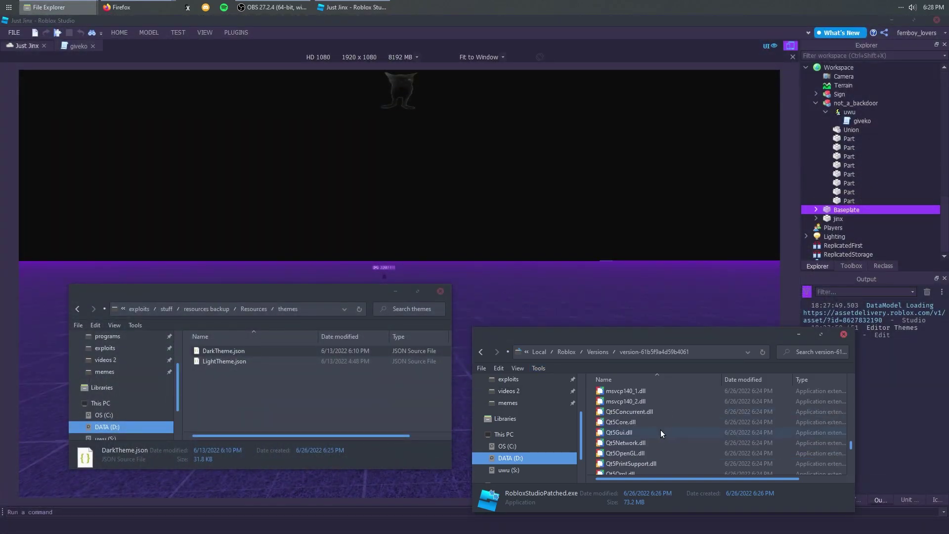
scroll(635, 431, up, 3)
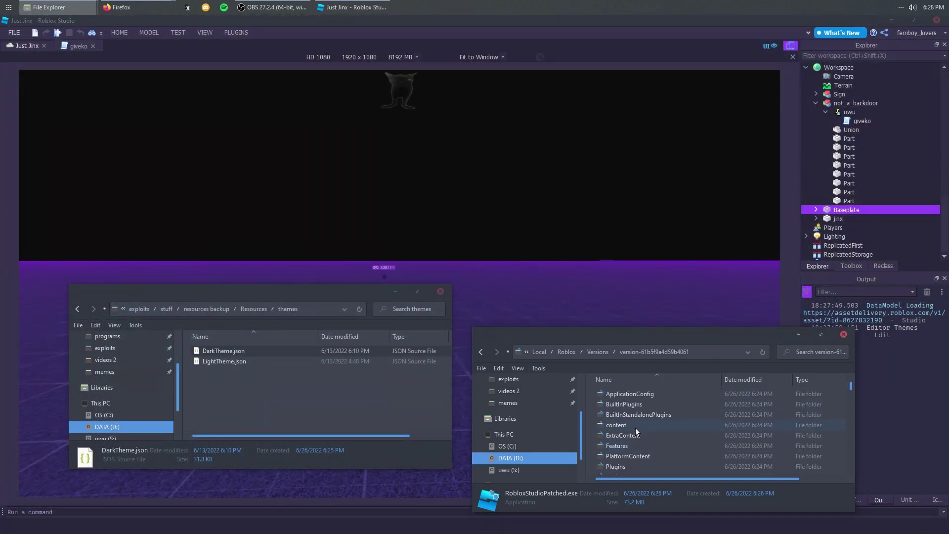
scroll(636, 431, down, 3)
scroll(633, 428, up, 3)
scroll(632, 425, up, 1)
Open the backup DarkTheme.json in Visual Studio Code and examine its color presets.
click(233, 353)
double_click(235, 354)
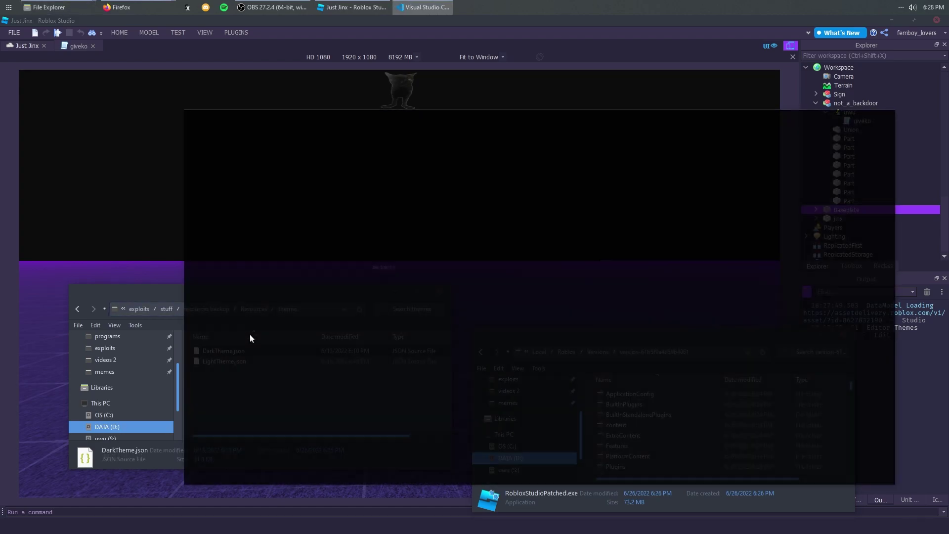
drag(257, 196, 496, 375)
scroll(497, 374, down, 3)
click(330, 304)
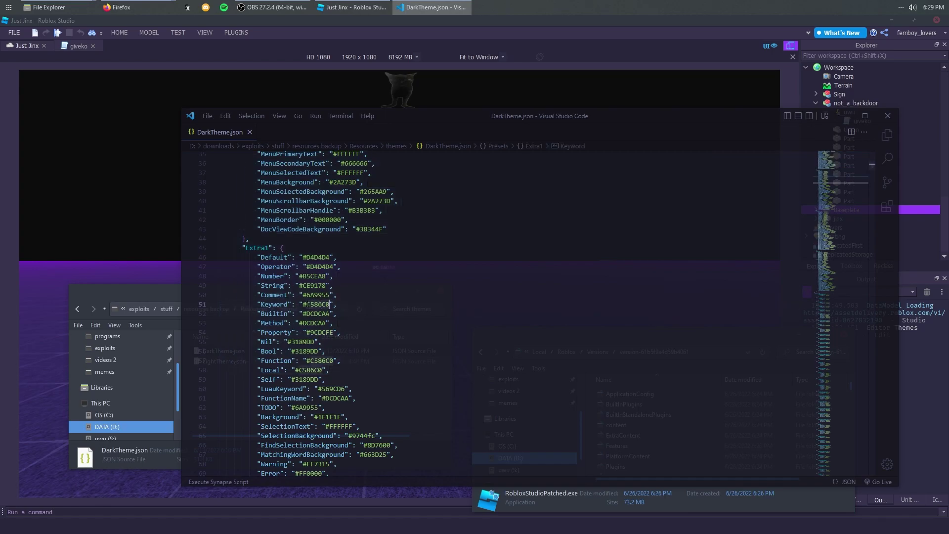
scroll(326, 306, down, 20)
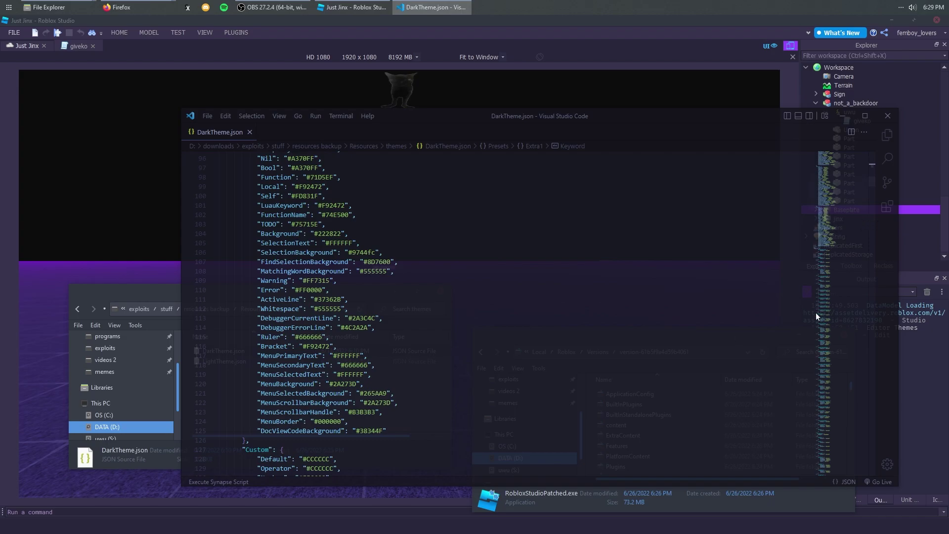
Snip an empty area of Roblox Studio's Output panel and paste it as a new image in paint.net.
key(super+shift+s)
drag(906, 359, 945, 408)
key(super)
key(Escape)
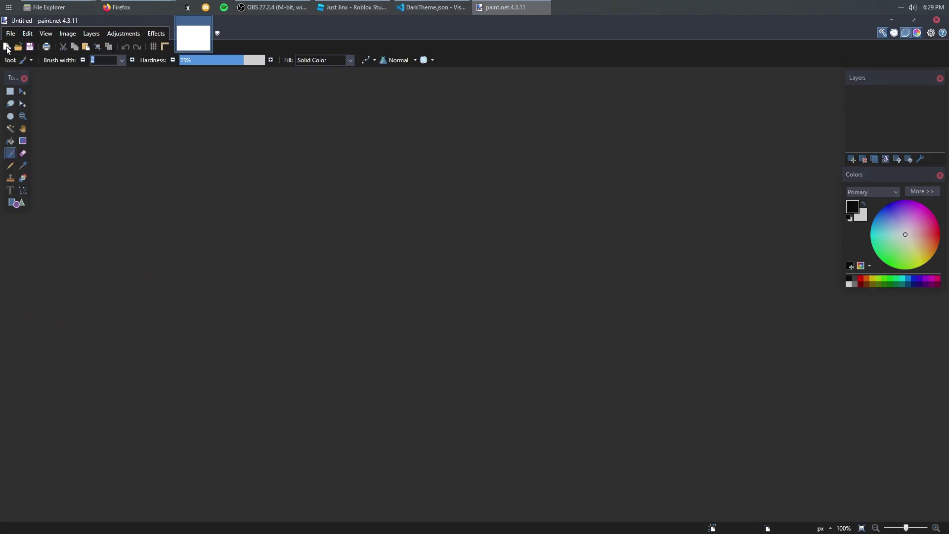
key(ctrl+alt+v)
Sample the pasted snip with the Color Picker and search DarkTheme.json in Visual Studio Code for its hex code 2C2D44.
click(22, 167)
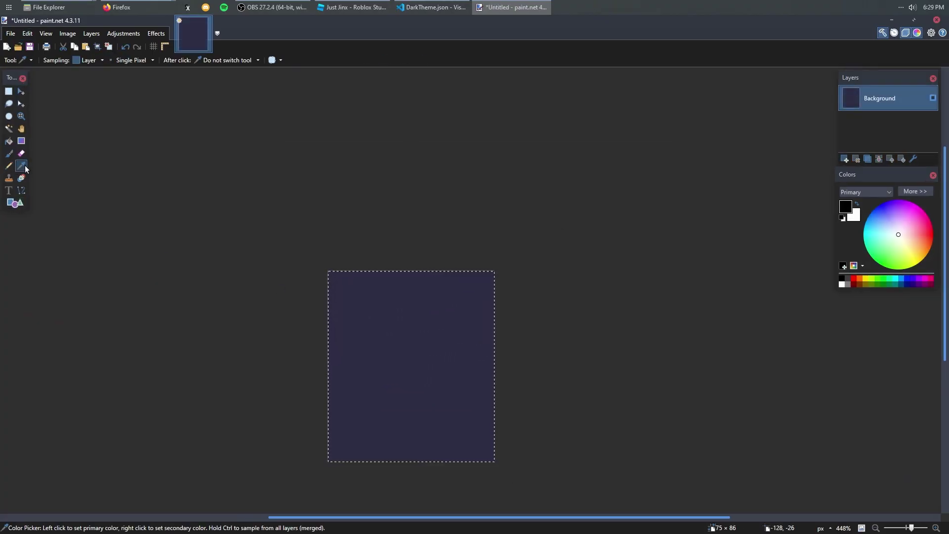
click(460, 337)
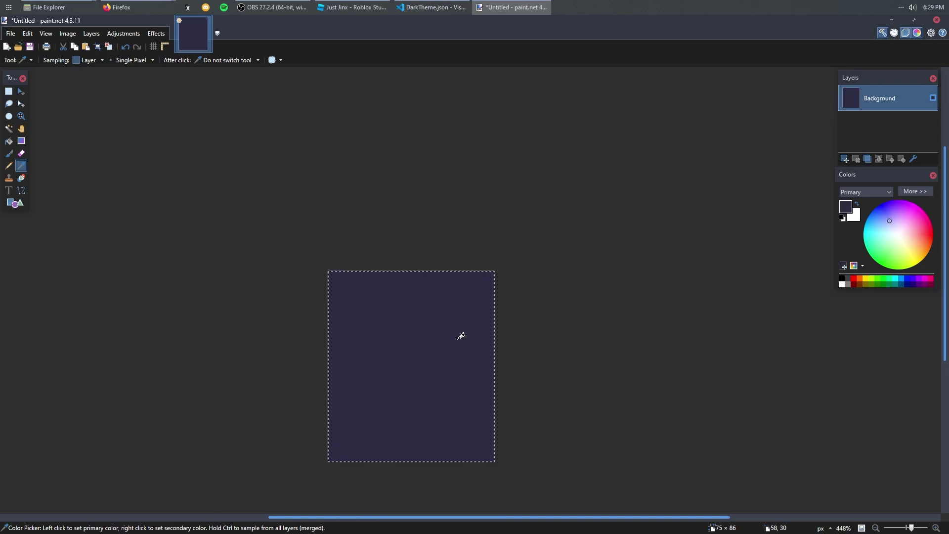
click(915, 191)
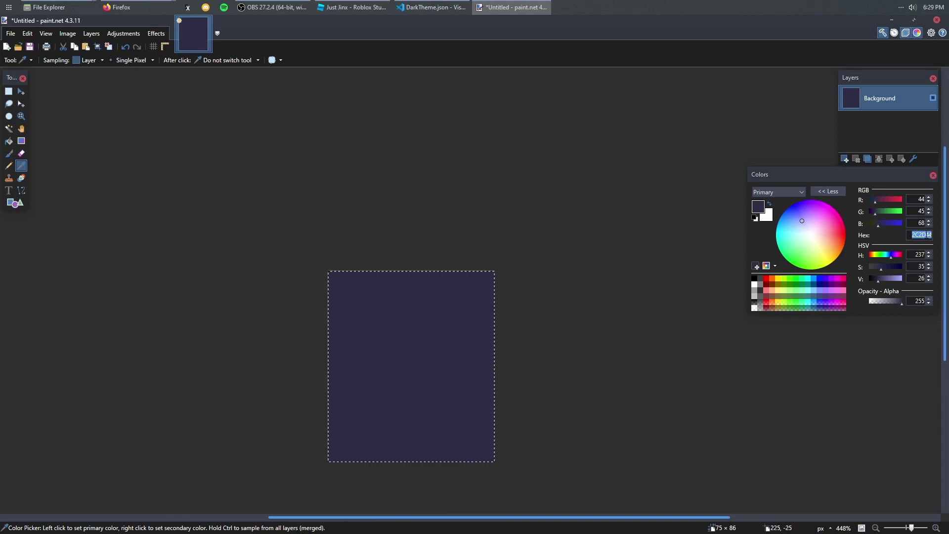
key(alt+Tab)
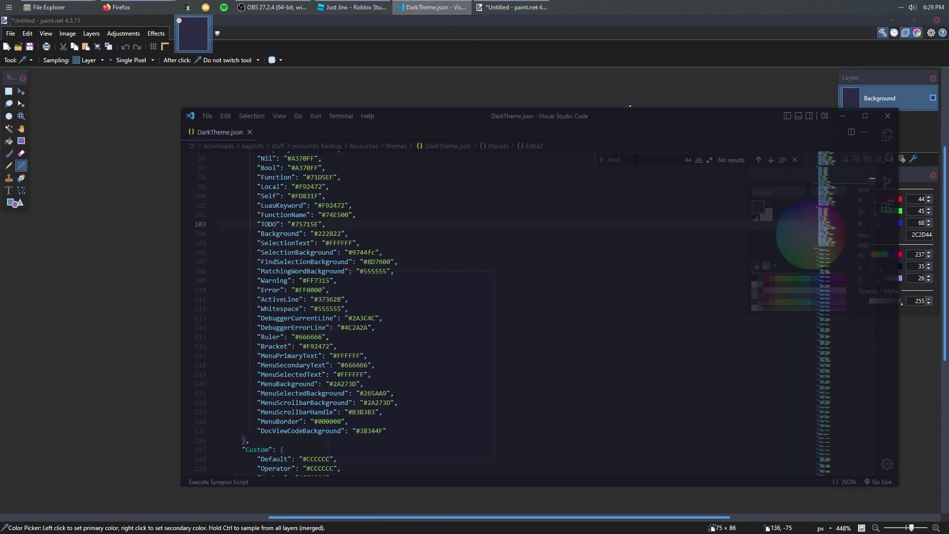
text(2C2D44)
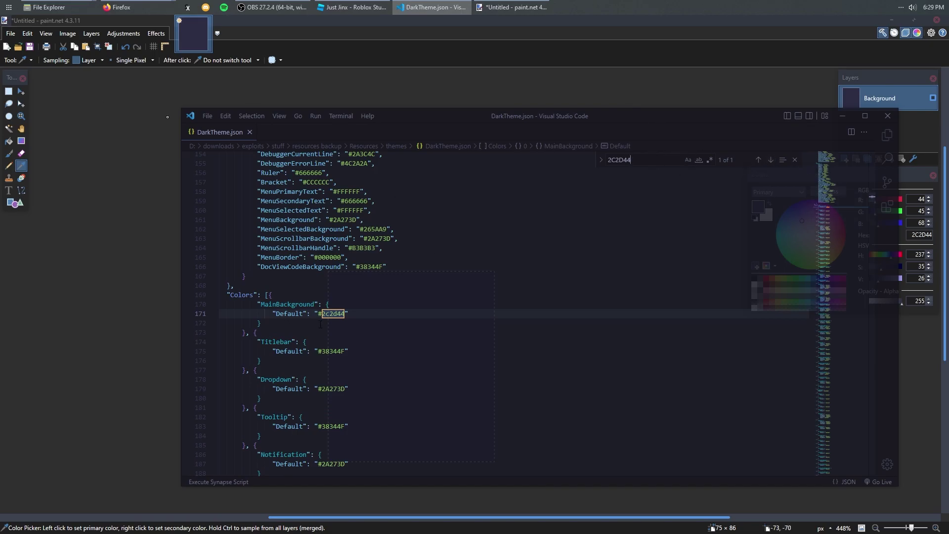
Mix a green with hex code 217A03 in paint.net and enter it as the MainBackground default color in DarkTheme.json.
click(79, 185)
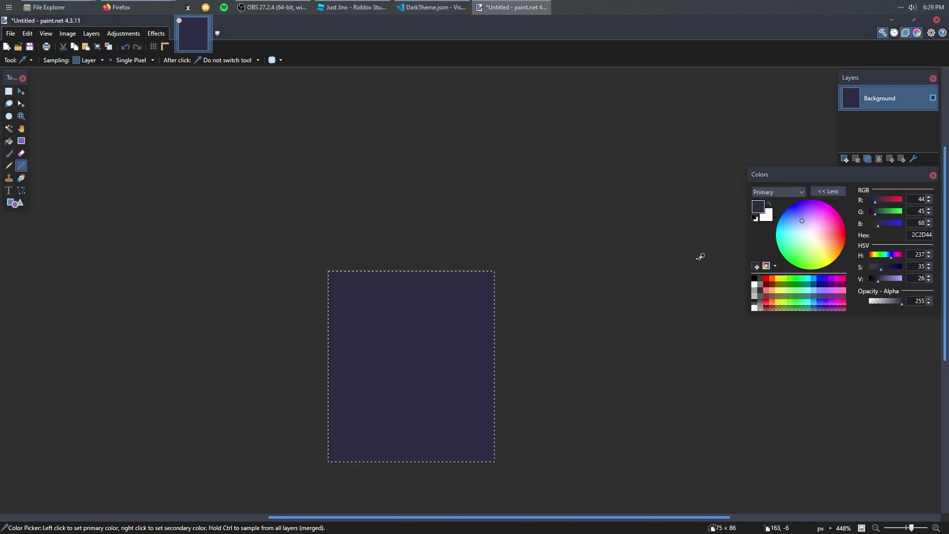
click(791, 256)
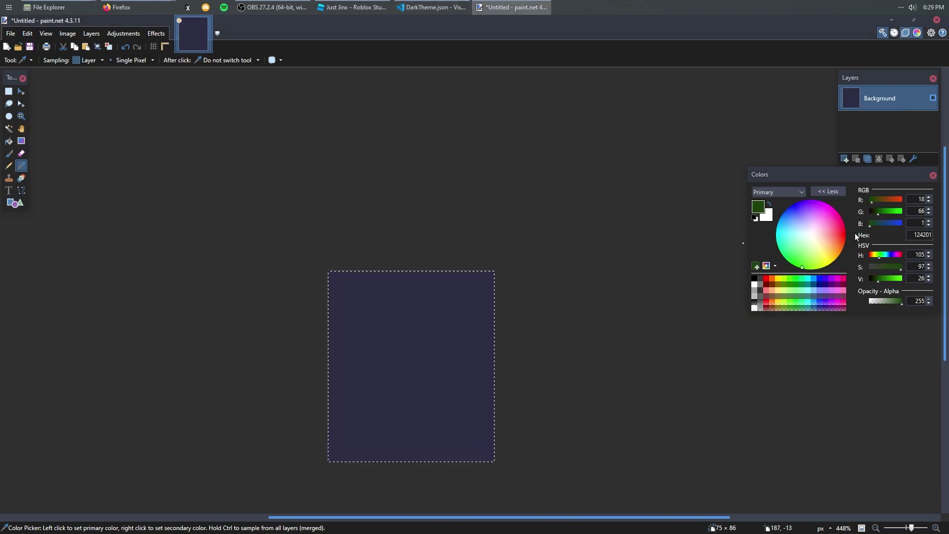
drag(891, 280, 885, 280)
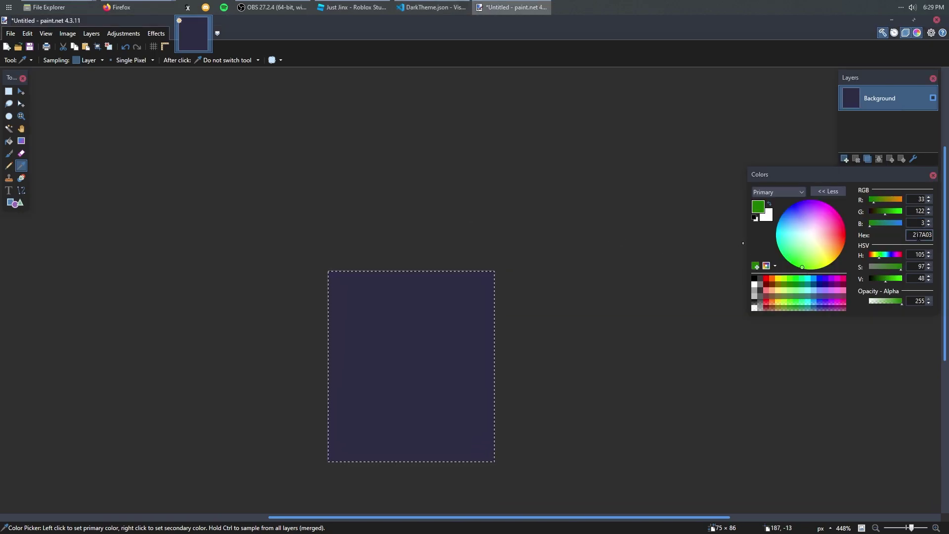
click(432, 7)
text(217A03)
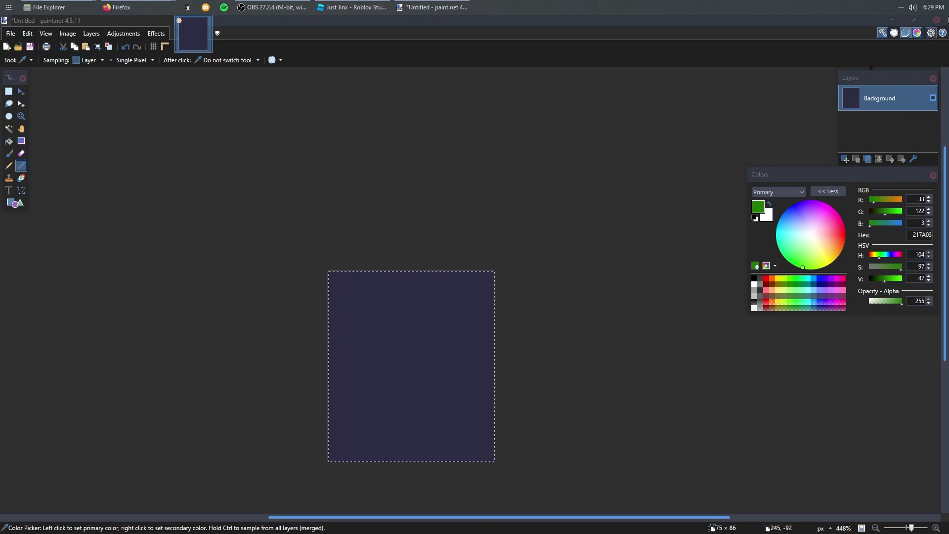
Close paint.net without saving the image and navigate File Explorer up from the themes folder to the stuff folder.
click(938, 19)
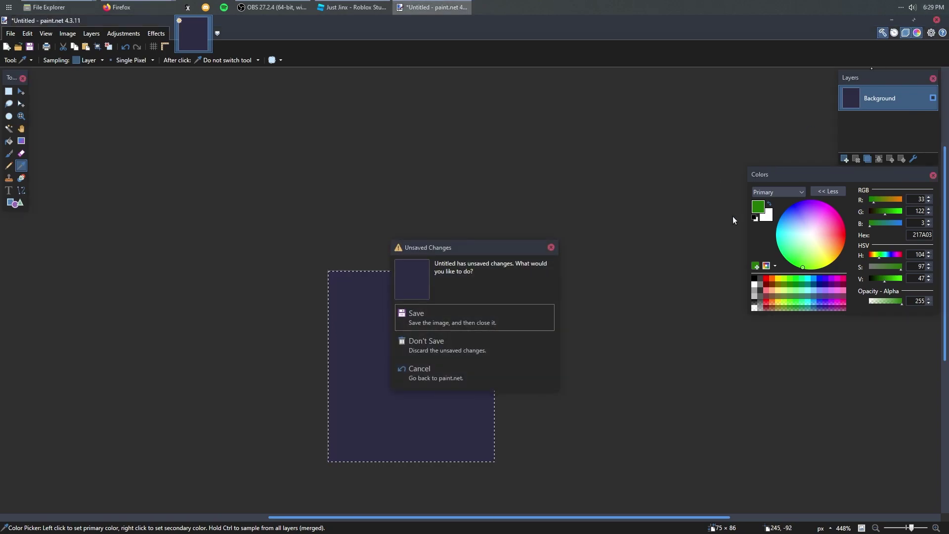
click(466, 341)
scroll(636, 401, down, 2)
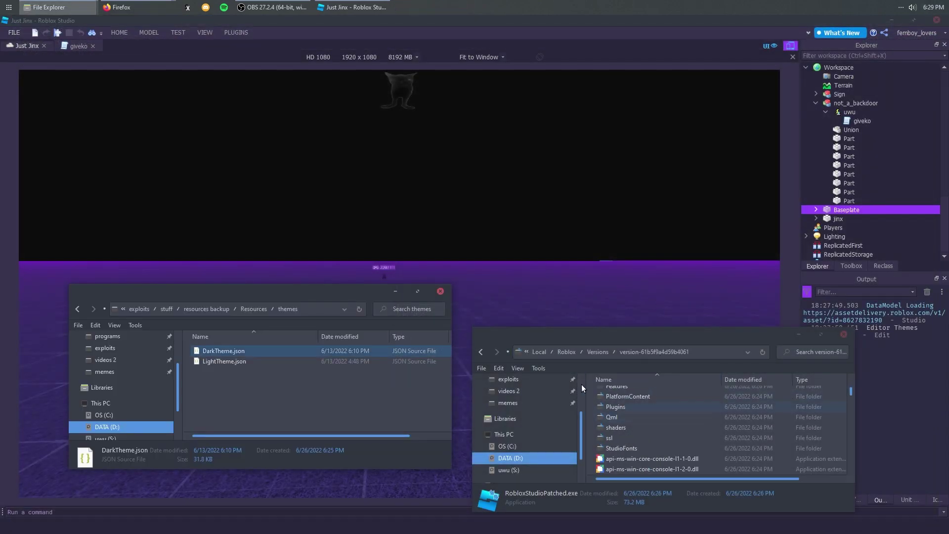
click(213, 309)
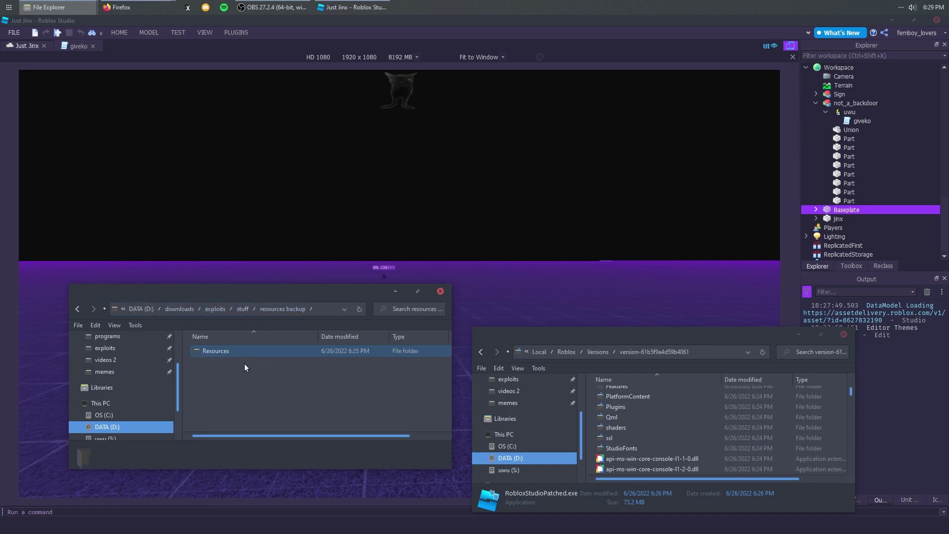
click(275, 309)
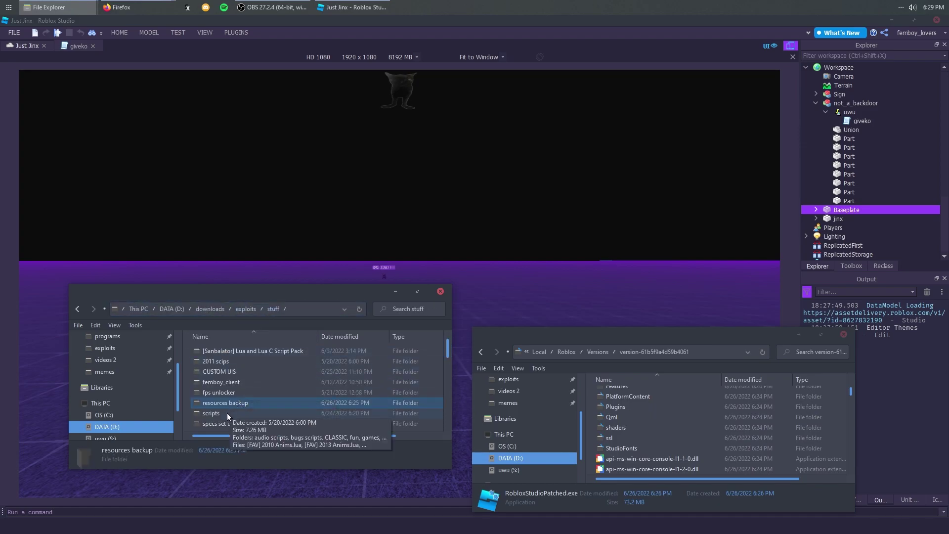
Clear the desktop except for the version-61b5f9a4d59b4061 File Explorer window, then center and enlarge that window to show its Size column.
click(682, 428)
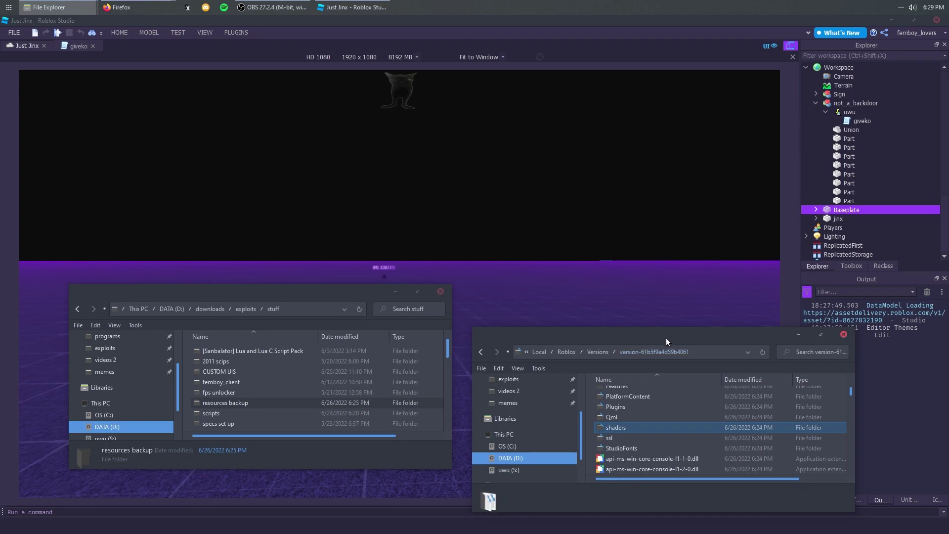
drag(666, 337, 470, 271)
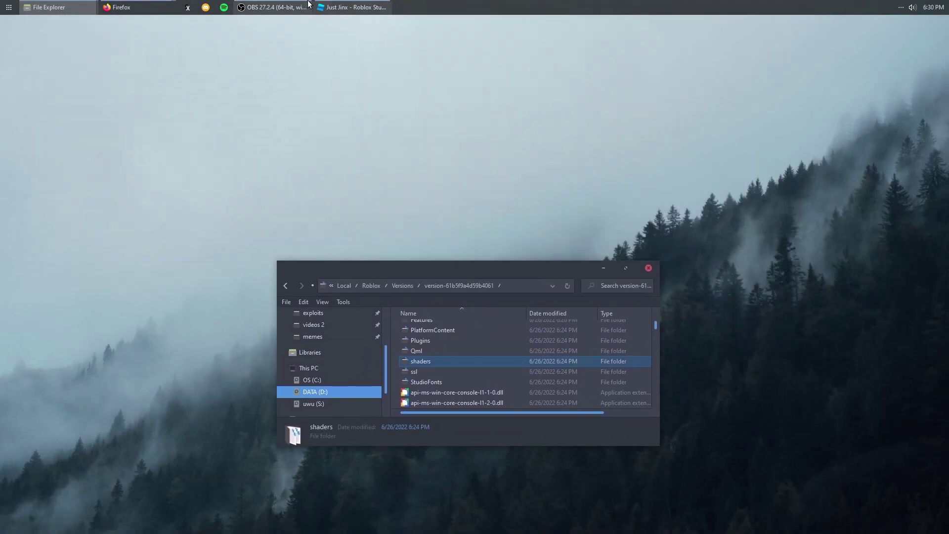
click(678, 242)
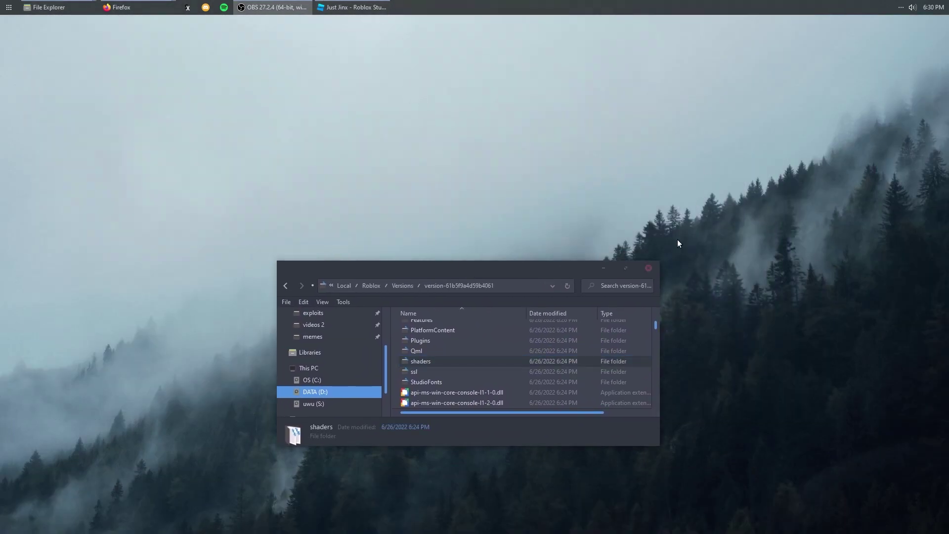
scroll(476, 377, up, 2)
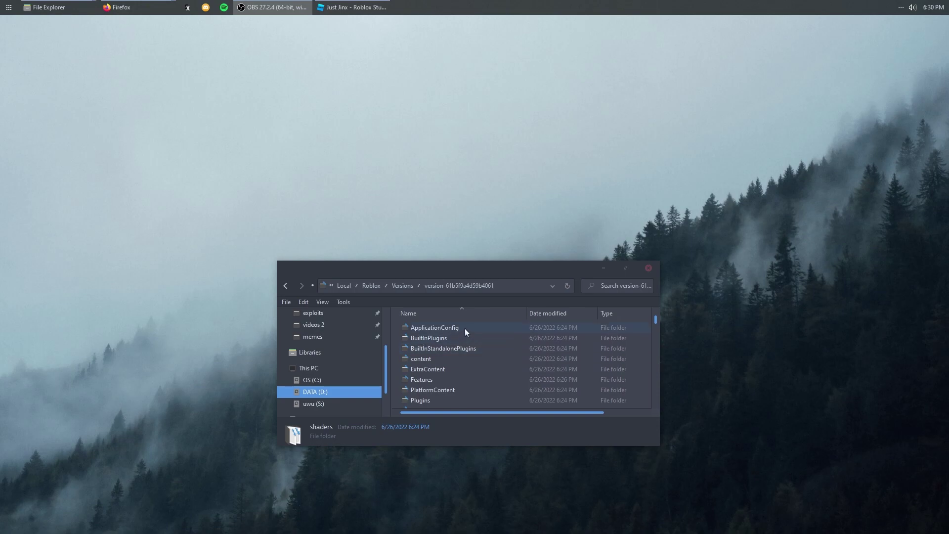
drag(447, 267, 402, 201)
drag(613, 387, 729, 448)
drag(496, 212, 481, 190)
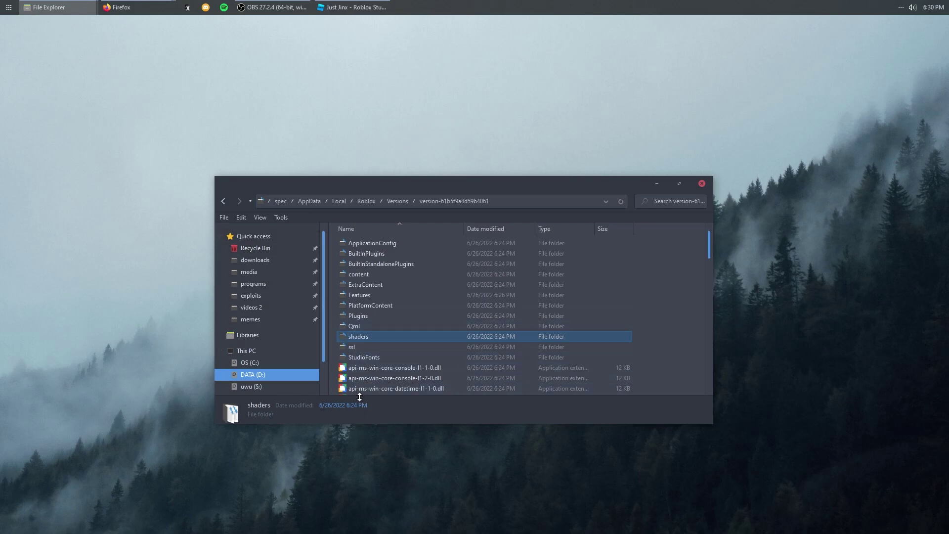
drag(363, 391, 409, 357)
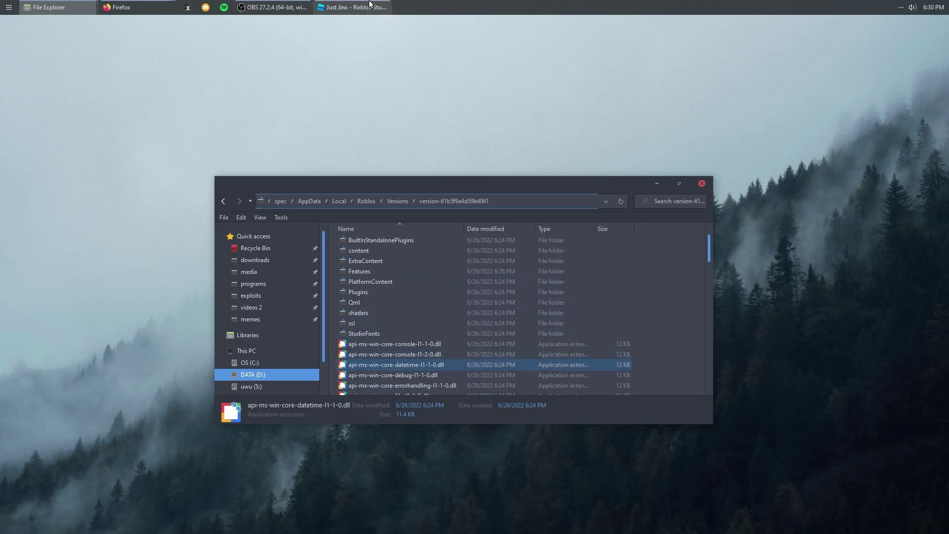
Switch to Roblox Studio and close the Just Jinx place to return to the My Games start page.
click(353, 7)
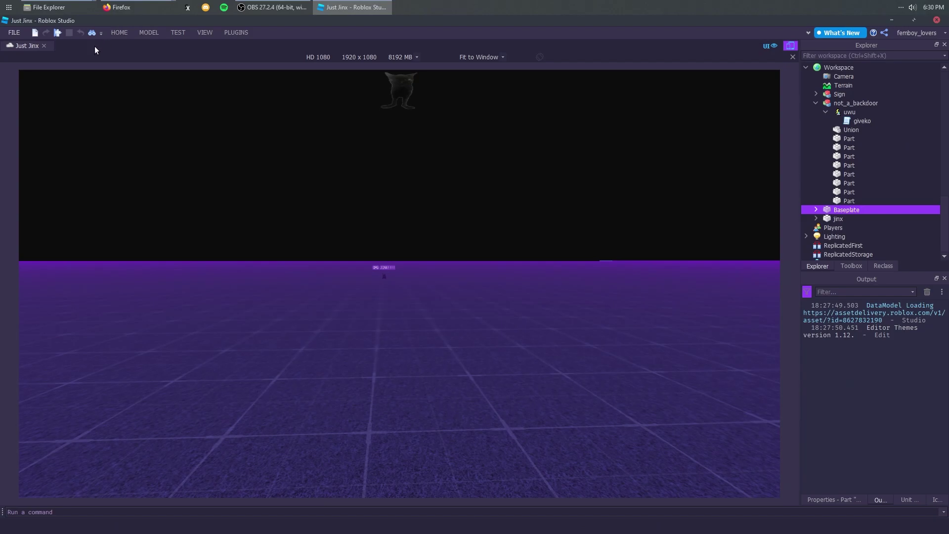
click(44, 45)
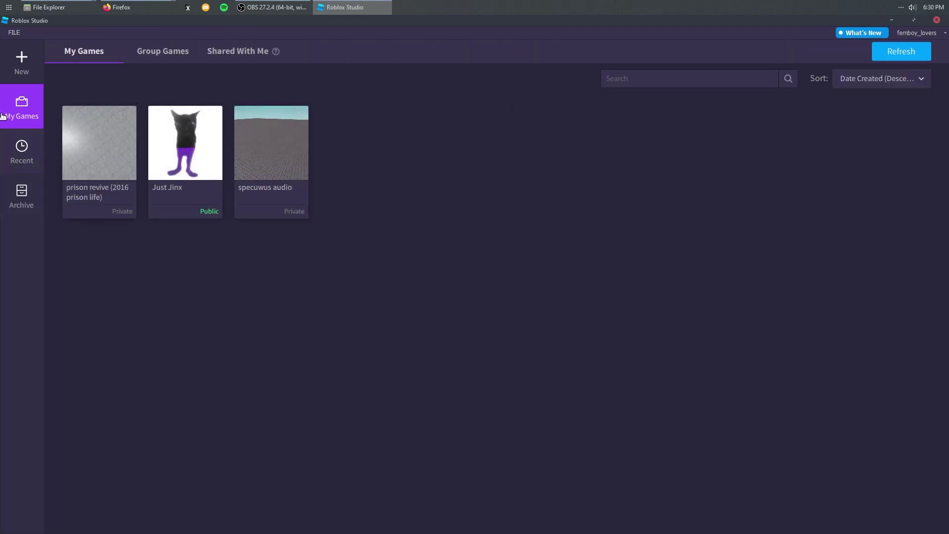
click(38, 55)
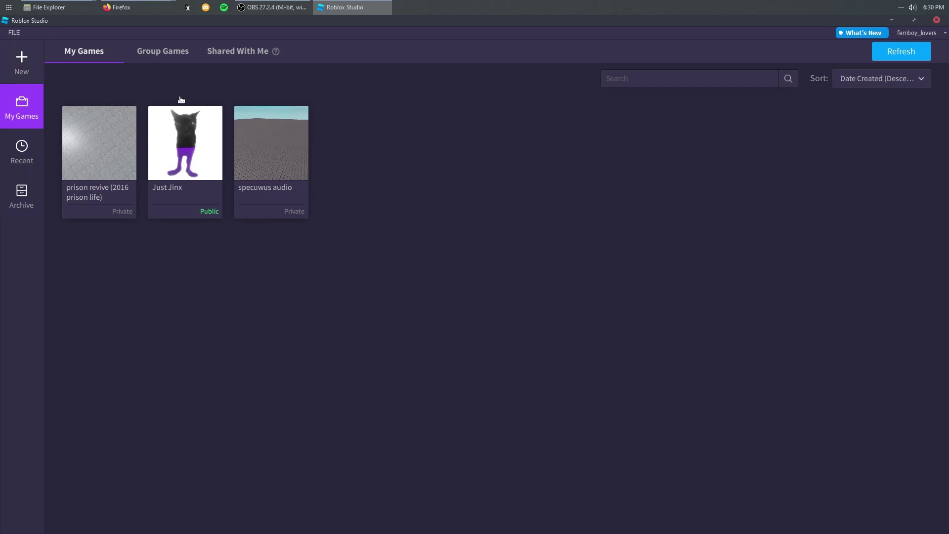